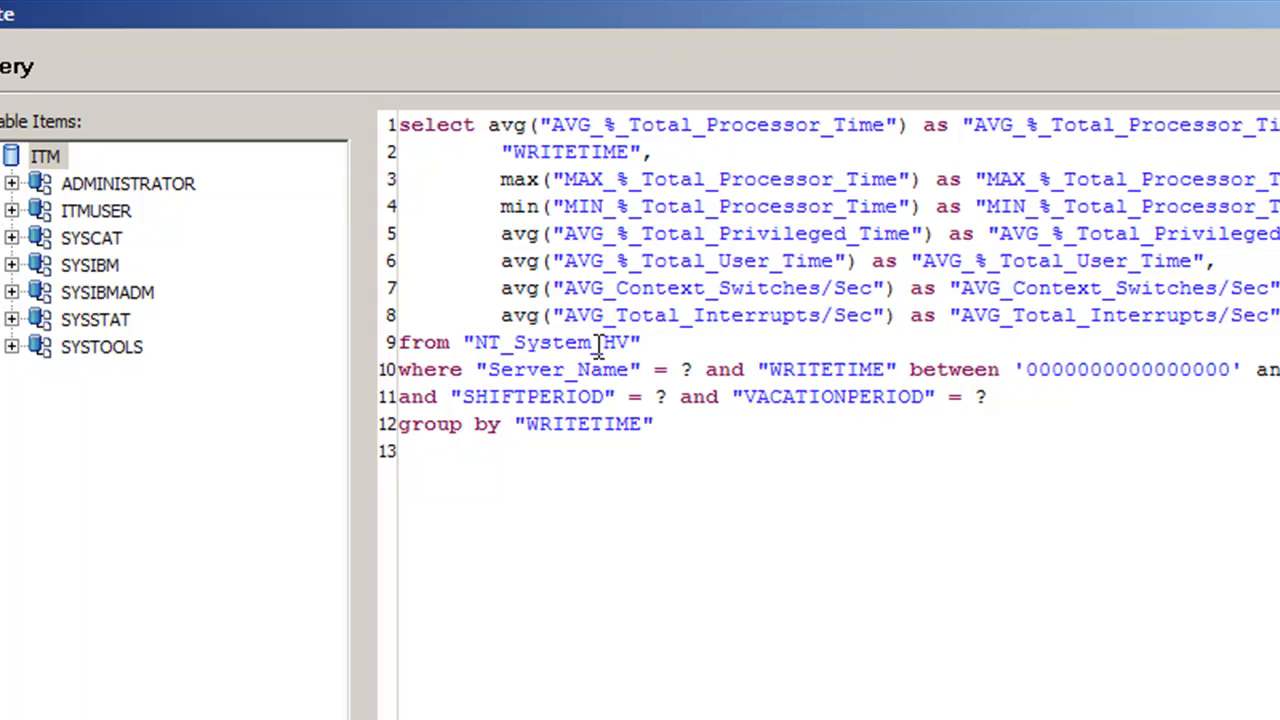
Change the table name in the query's from clause to KR2_PROCESSOR_HV.
drag(592, 342, 472, 356)
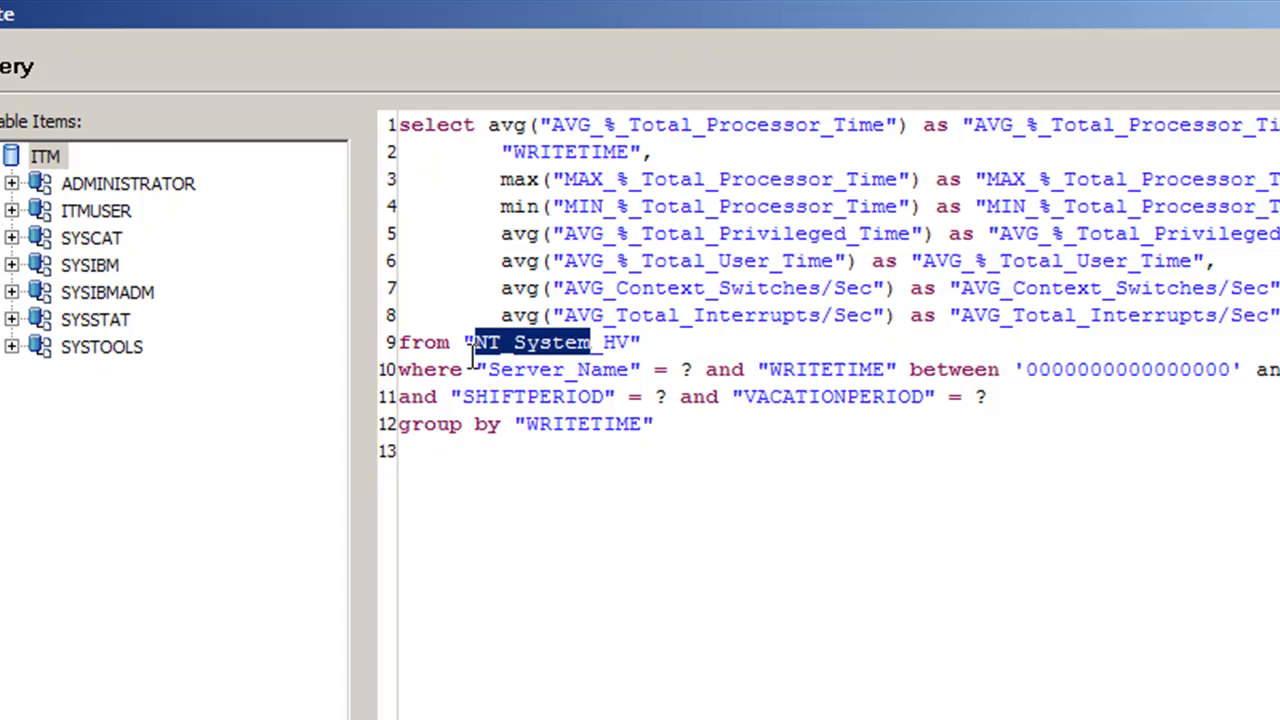
text(KR2_)
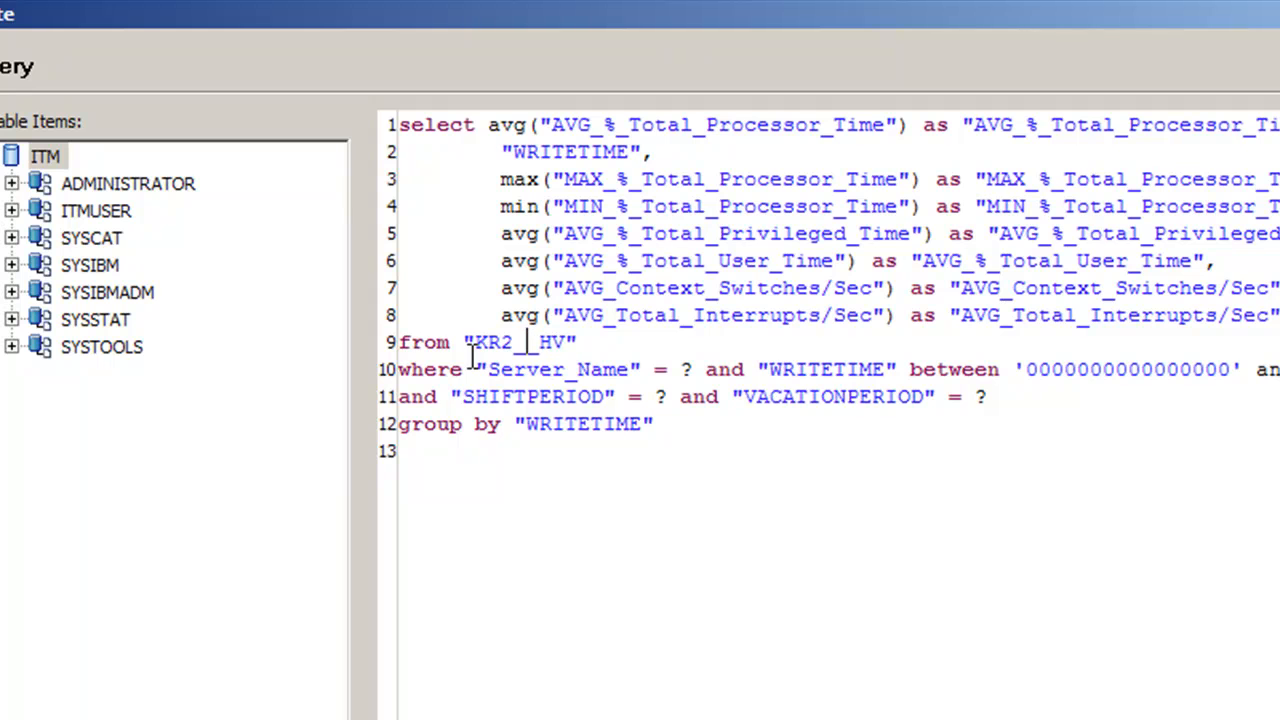
text(PROCESSOR)
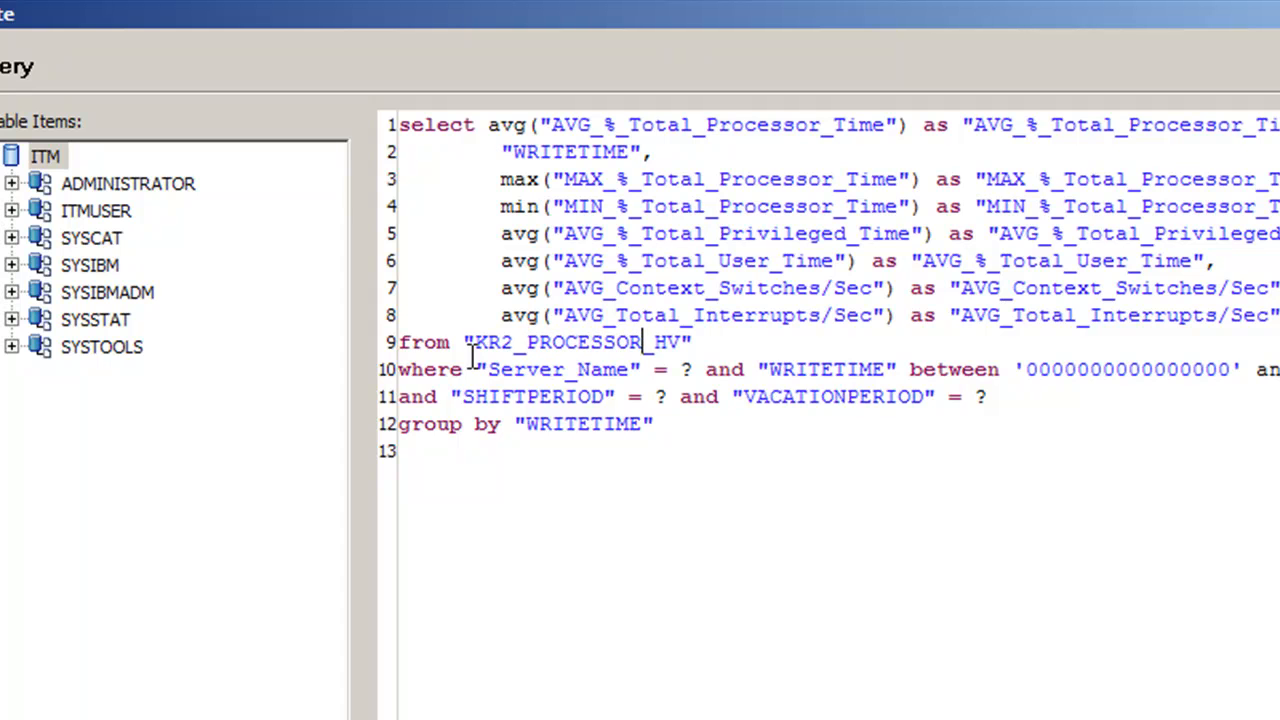
Filter the available items to KR2_PROCESSOR_HV in the ITMUSER schema and expand the view to browse its columns.
drag(684, 342, 477, 350)
key(ctrl+c)
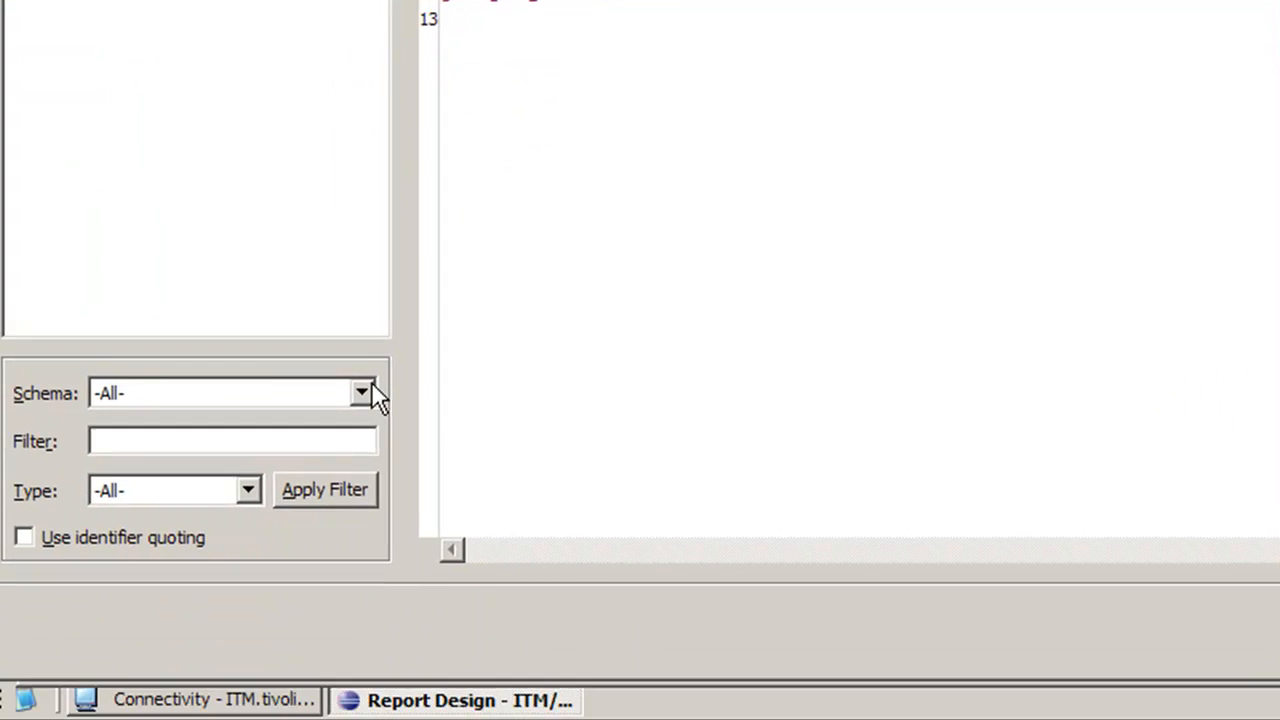
click(360, 394)
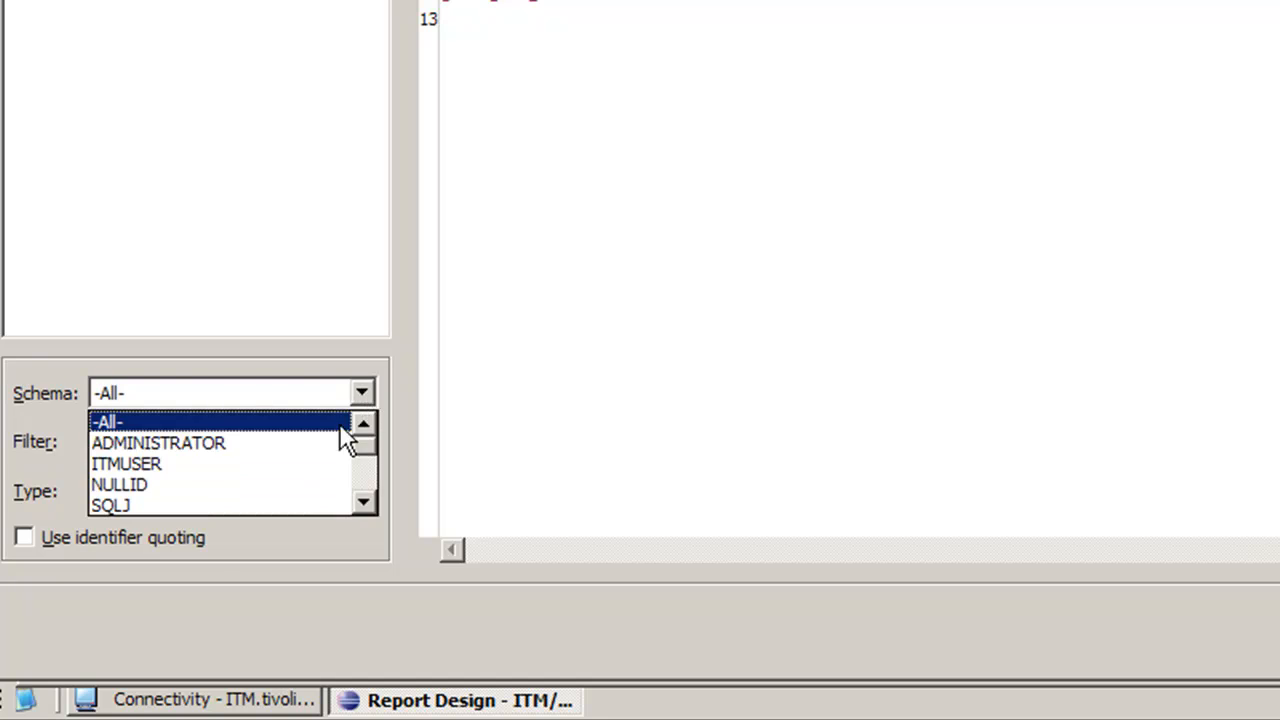
click(307, 460)
click(267, 443)
key(ctrl+v)
click(325, 490)
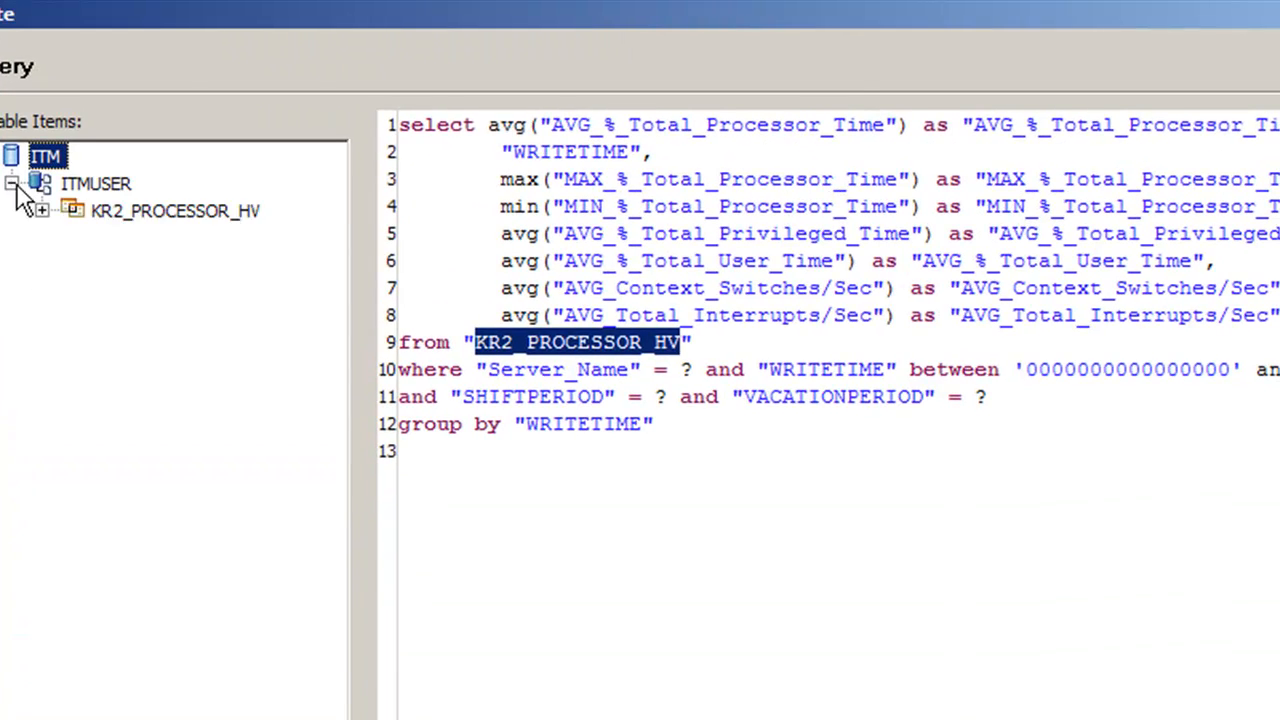
click(41, 211)
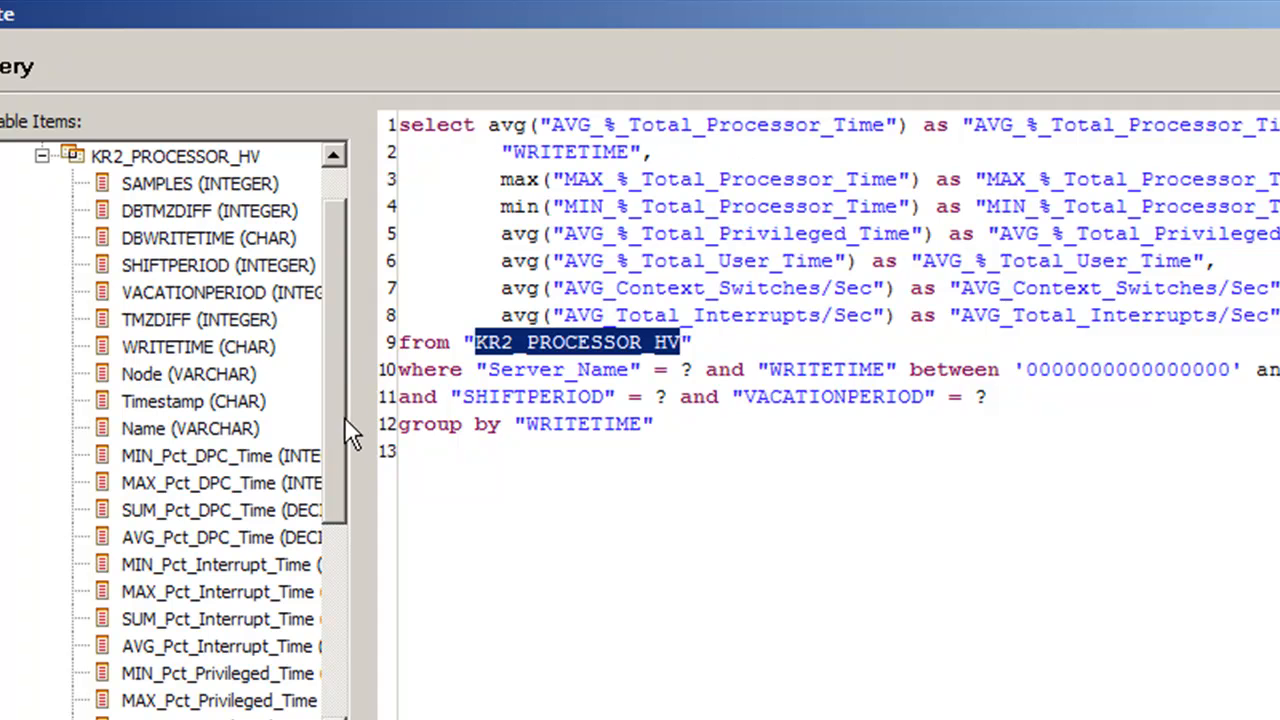
mouse_move(338, 425)
mouse_down()
mouse_move(338, 390)
mouse_move(336, 420)
mouse_up()
drag(343, 451, 322, 589)
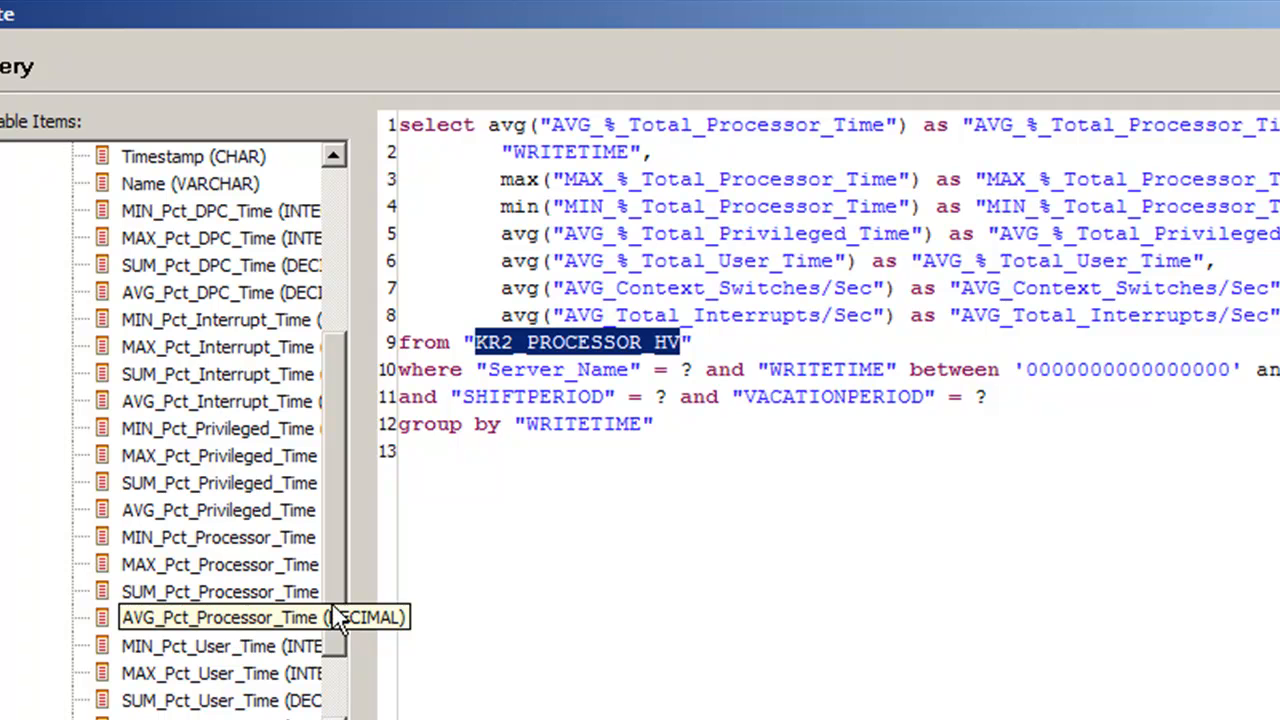
Insert the AVG_Pct_Processor_Time column on the query's empty last line to check its name, and delete it again.
click(436, 464)
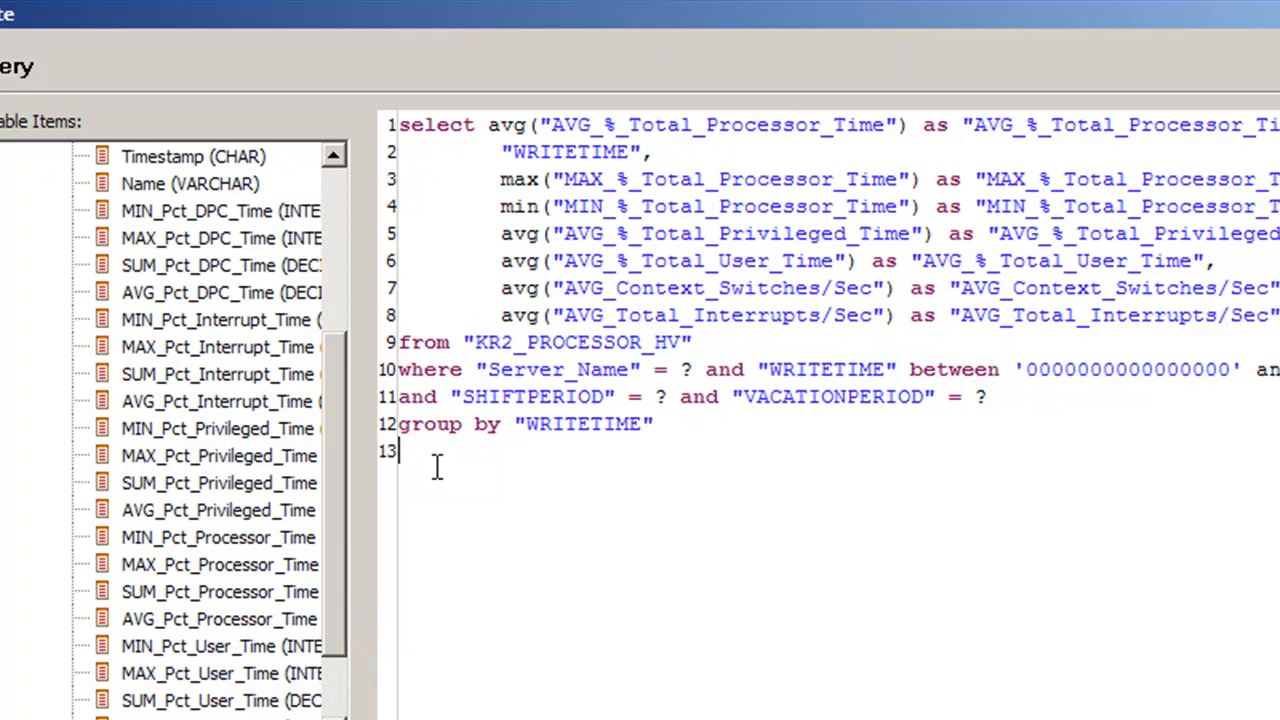
double_click(234, 615)
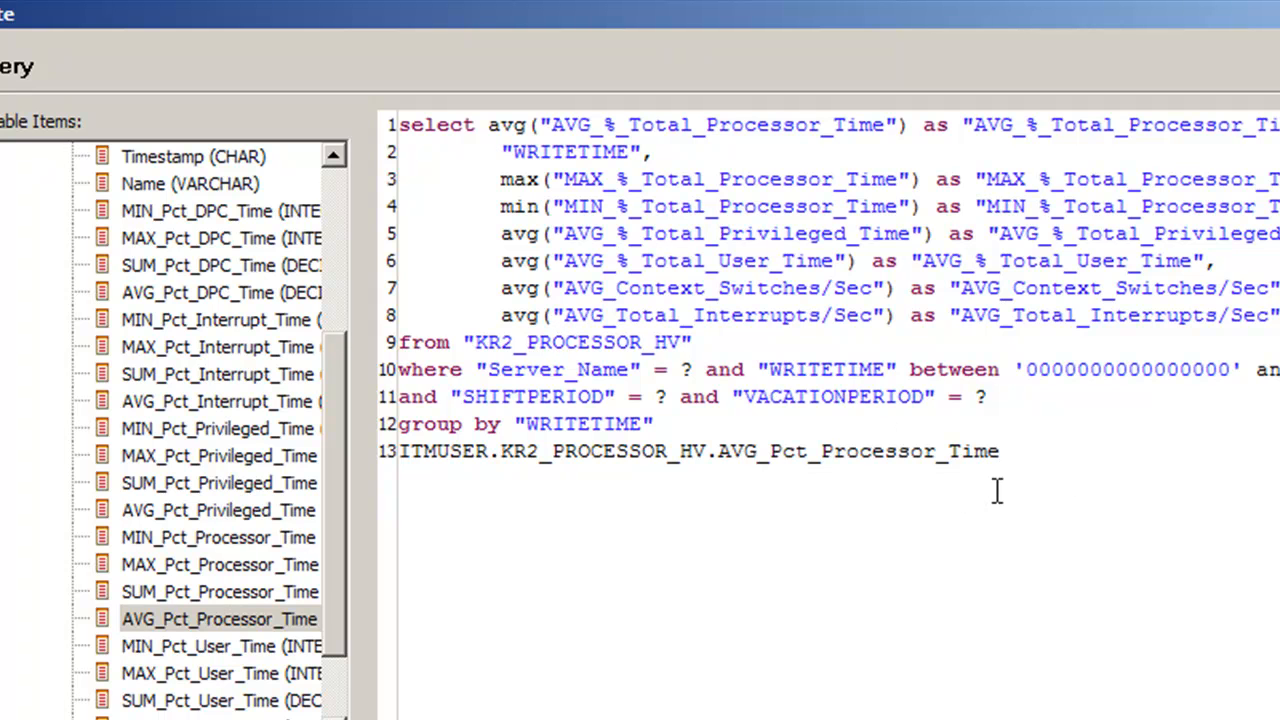
drag(1002, 451, 721, 458)
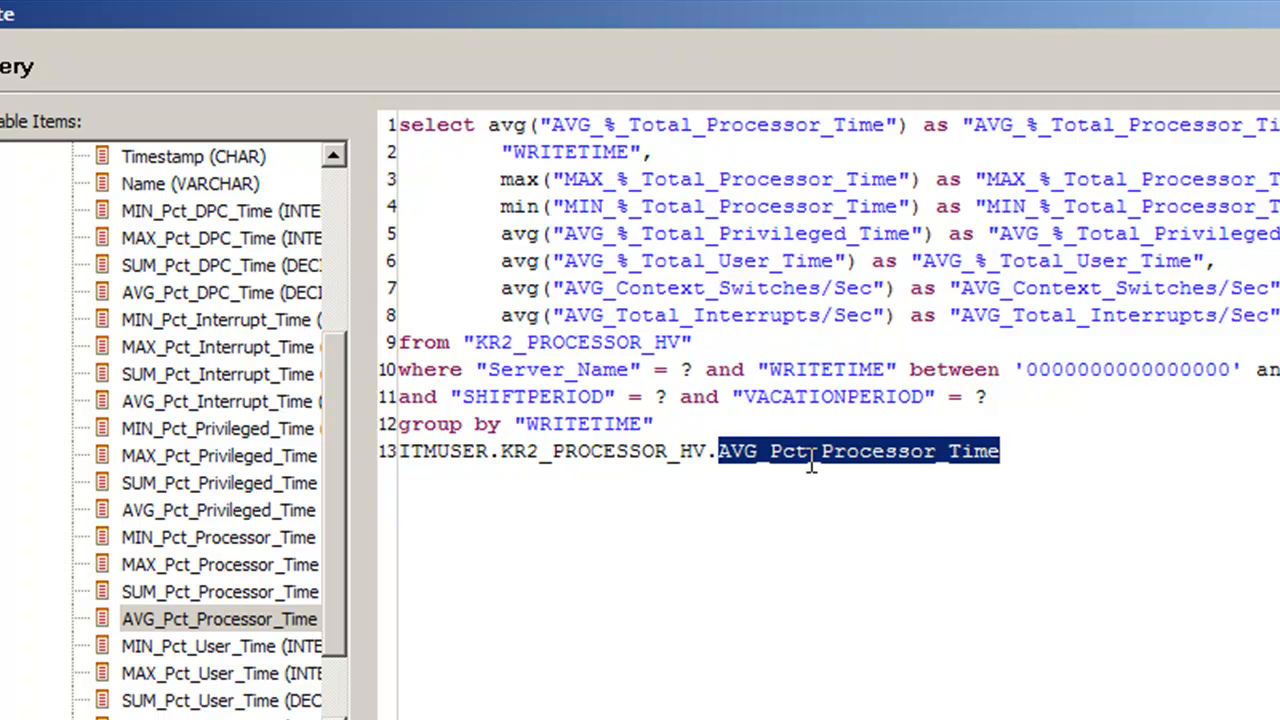
drag(1020, 462, 258, 450)
key(Delete)
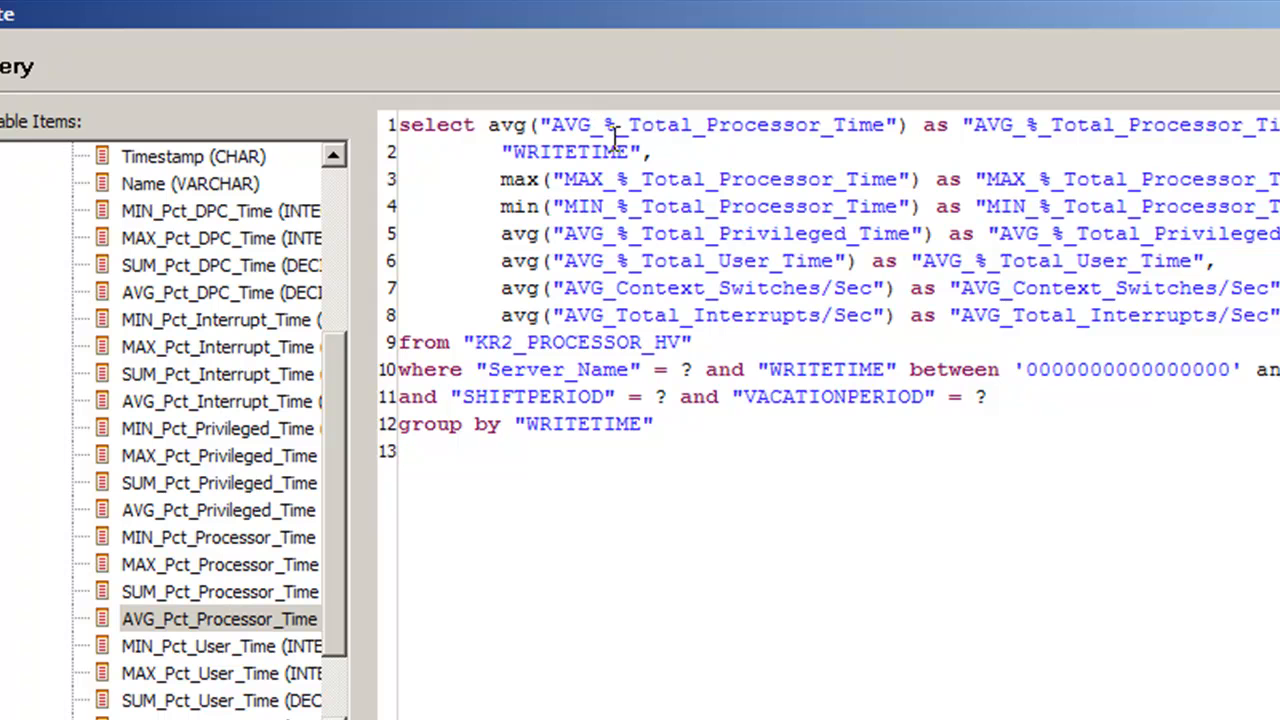
Replace %_Total with Pct in the source column names of the average, maximum and minimum processor time expressions.
drag(692, 124, 610, 130)
text(Pct)
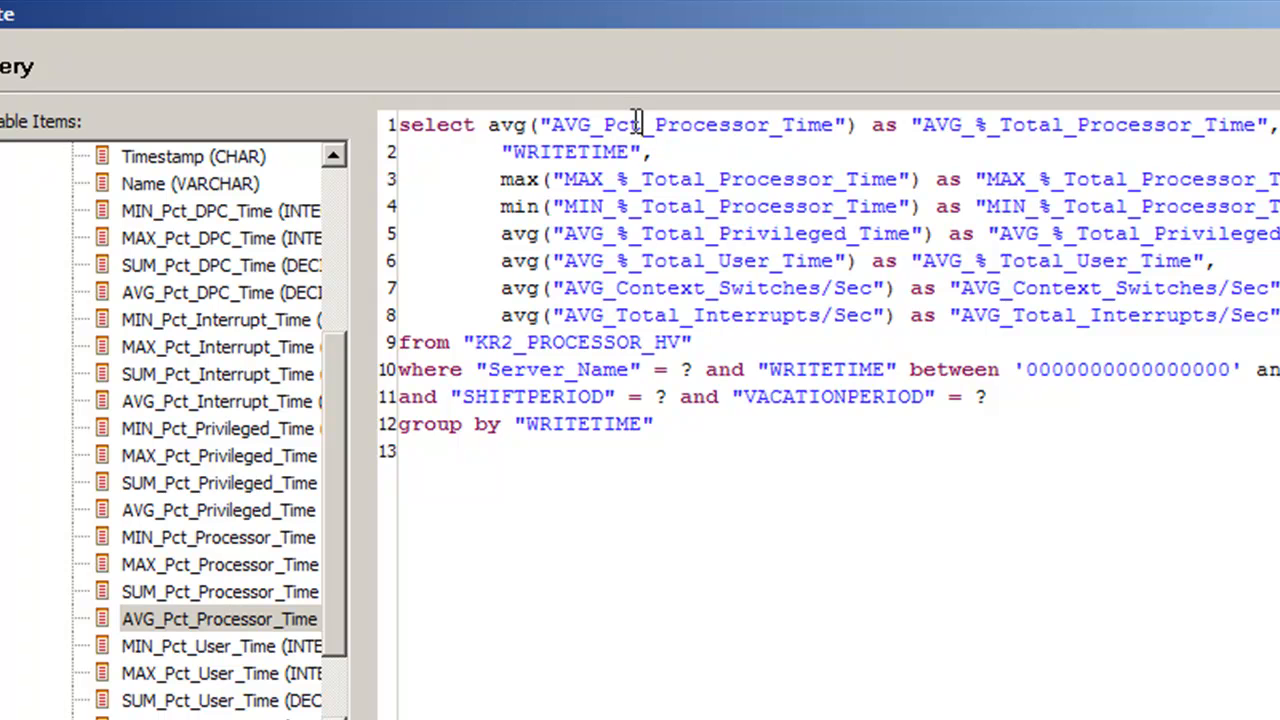
drag(641, 125, 606, 122)
key(ctrl+c)
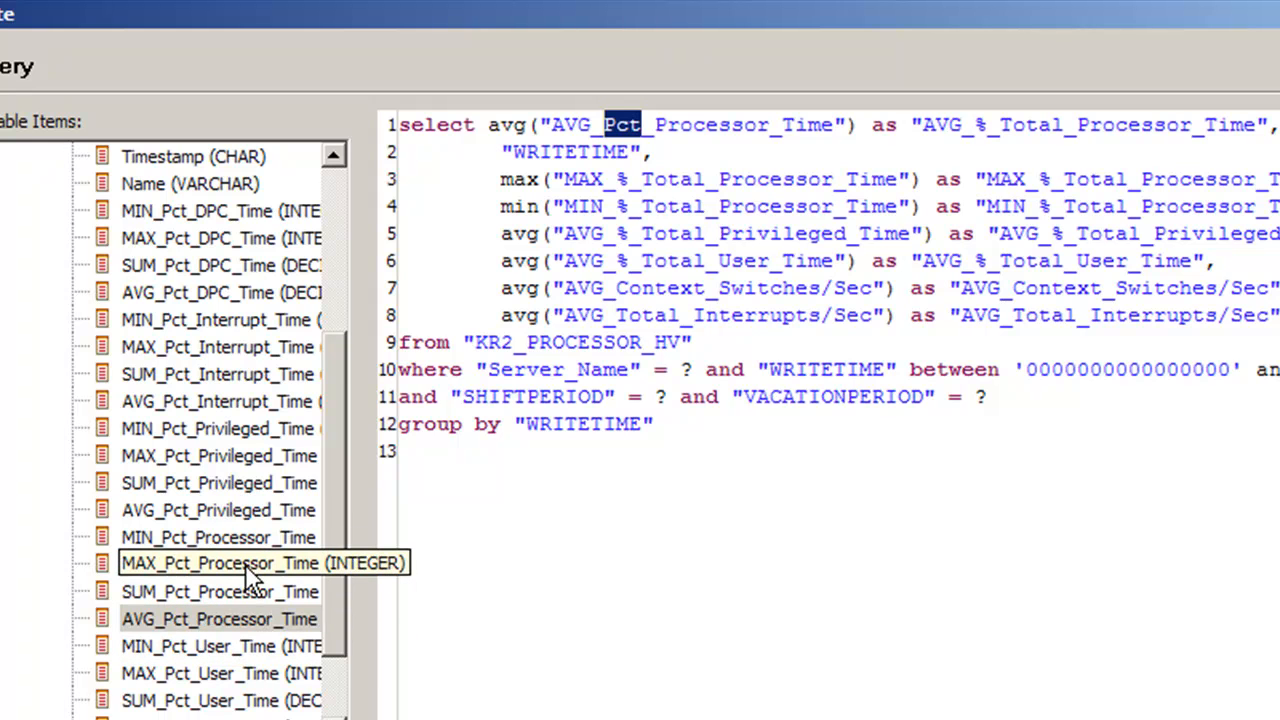
drag(703, 178, 616, 180)
key(ctrl+v)
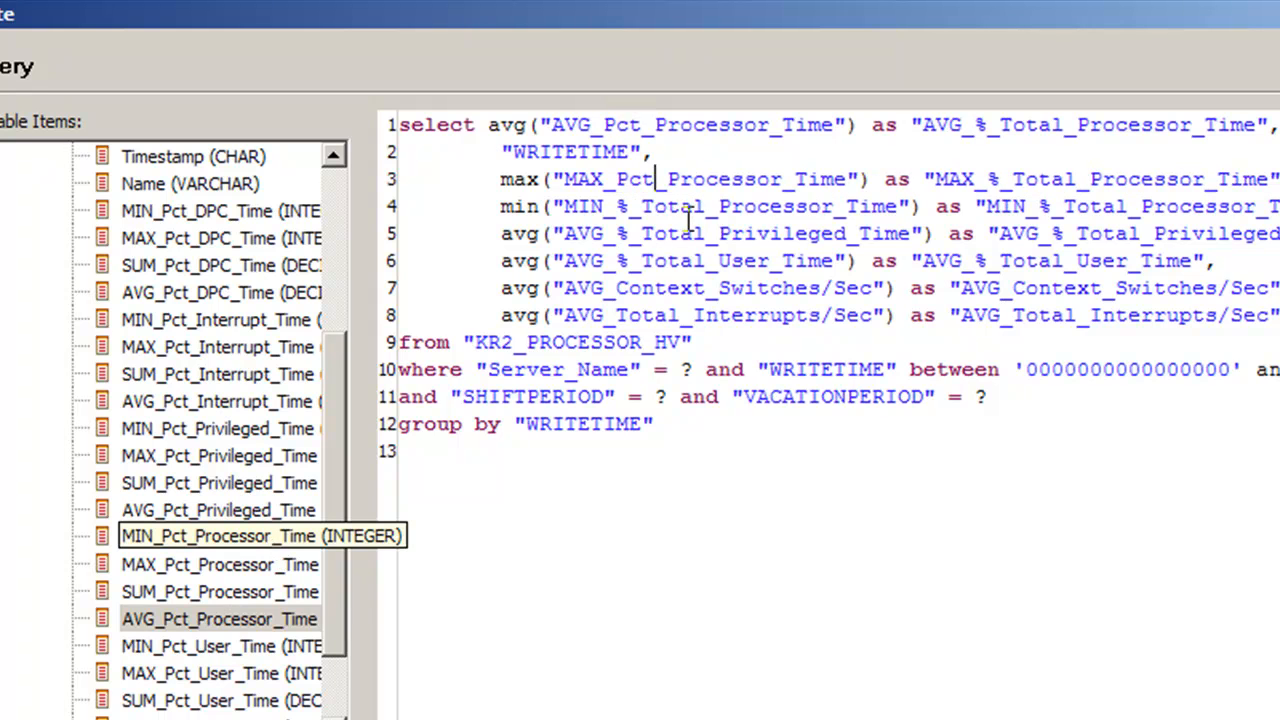
drag(706, 206, 618, 218)
key(ctrl+v)
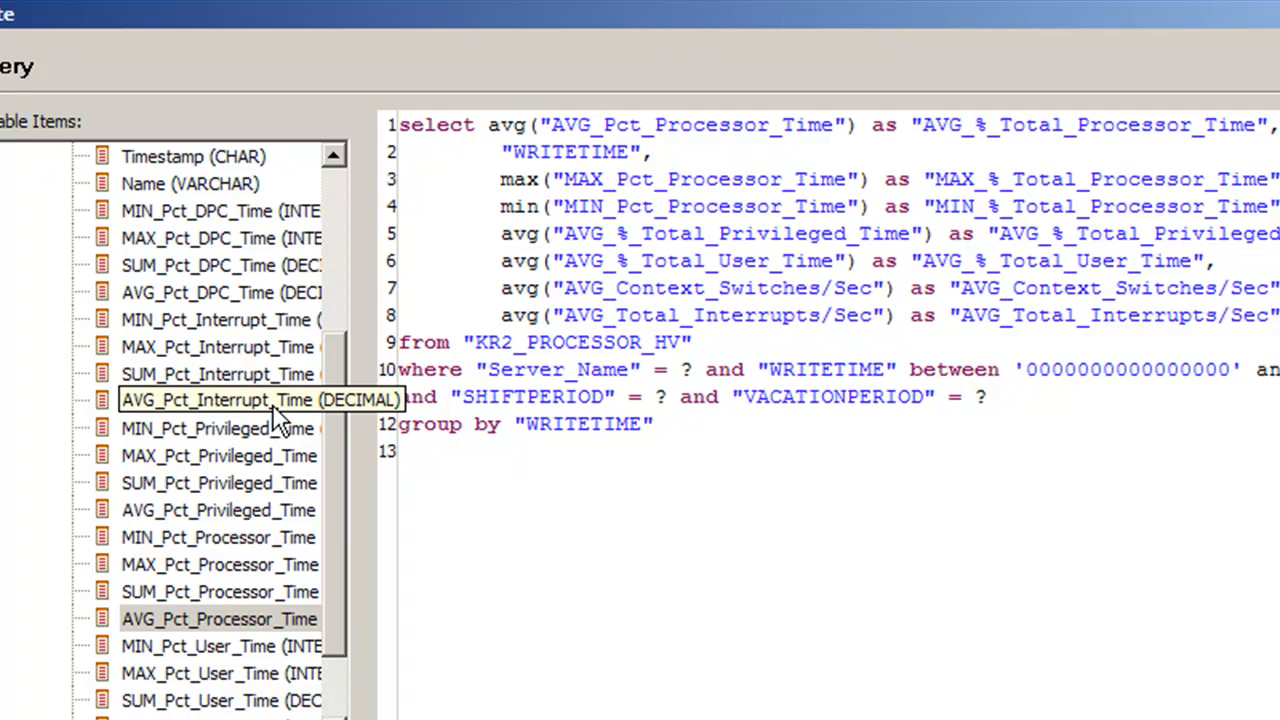
Change the privileged and user time source columns to AVG_Pct_Privileged_Time and AVG_Pct_User_Time.
drag(708, 233, 620, 238)
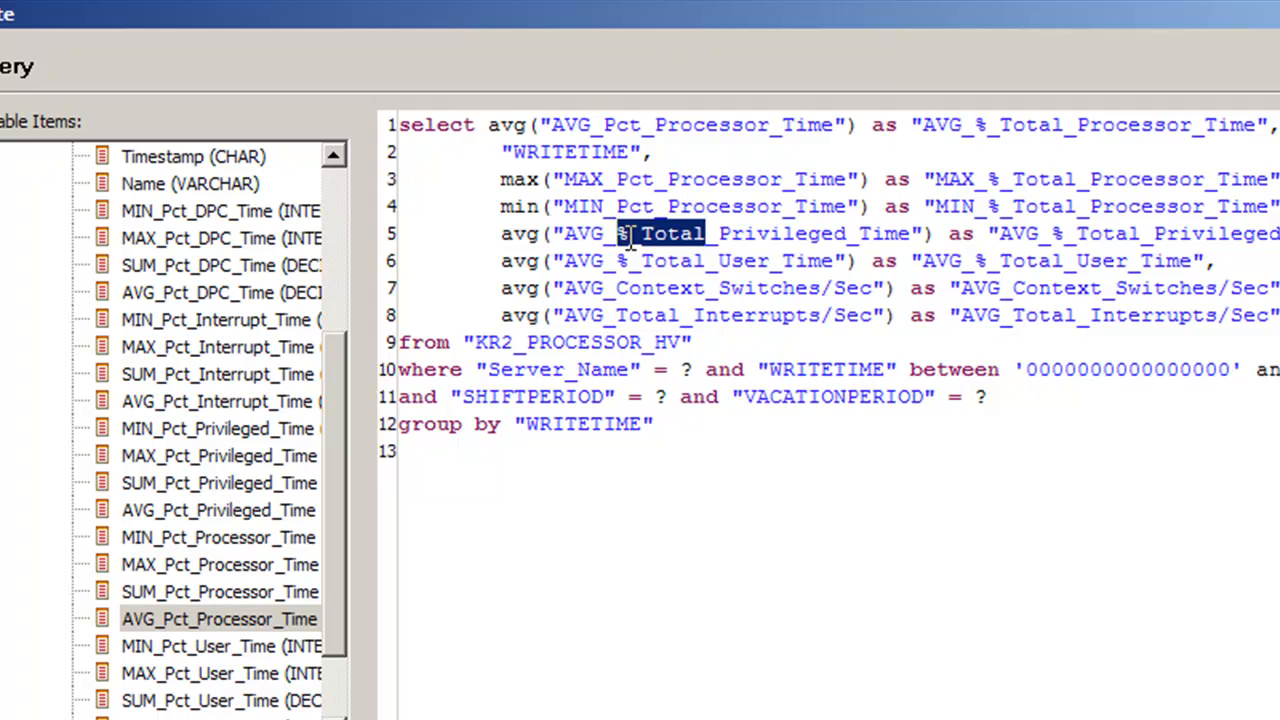
text(Pct)
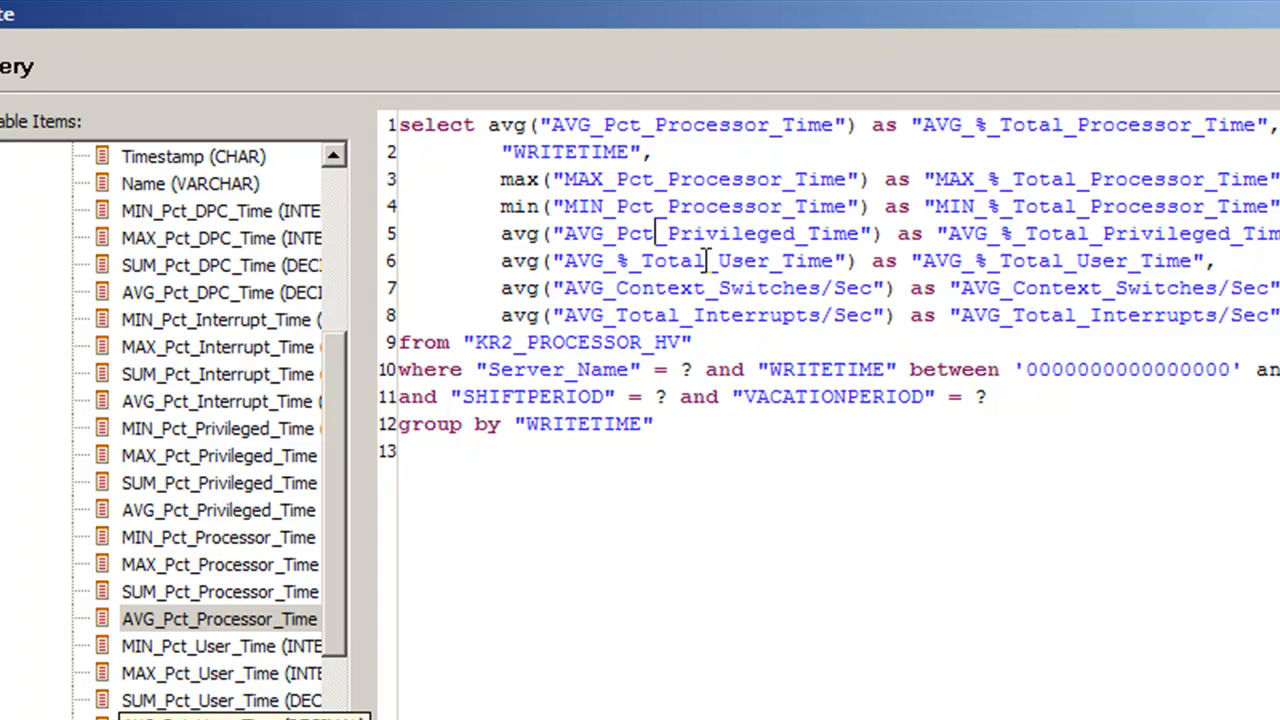
drag(704, 260, 618, 260)
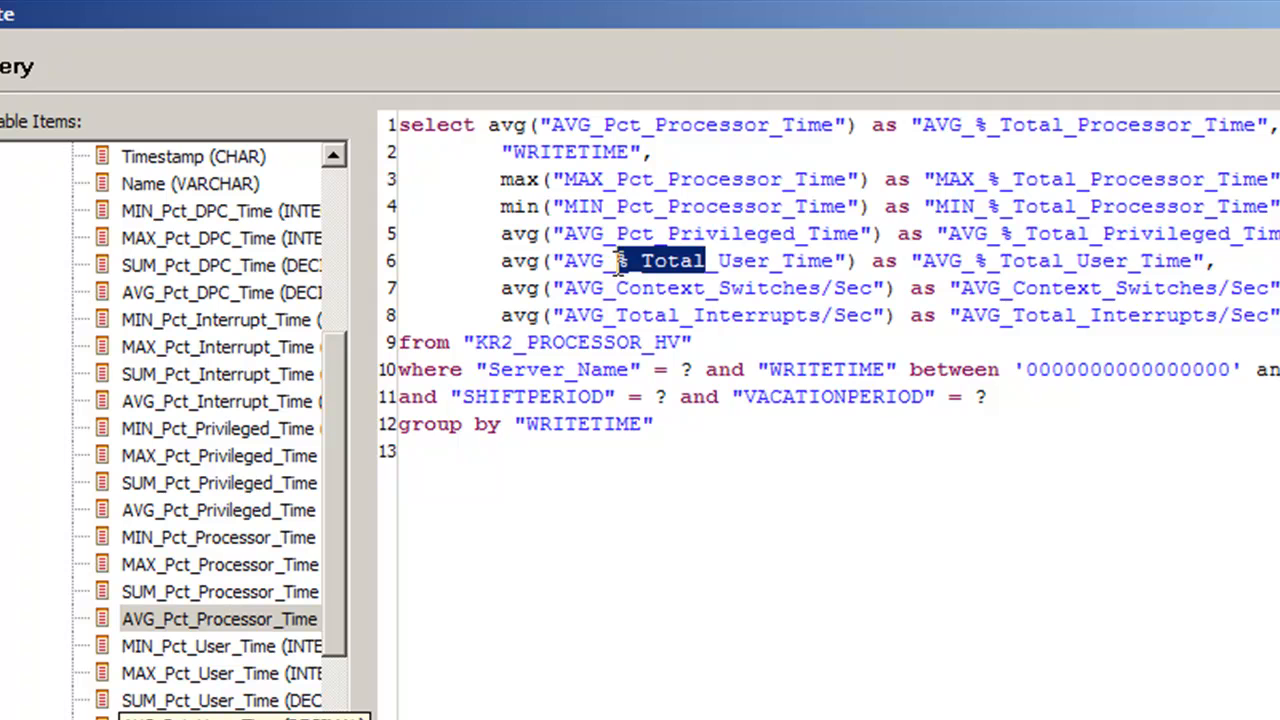
text(Pct)
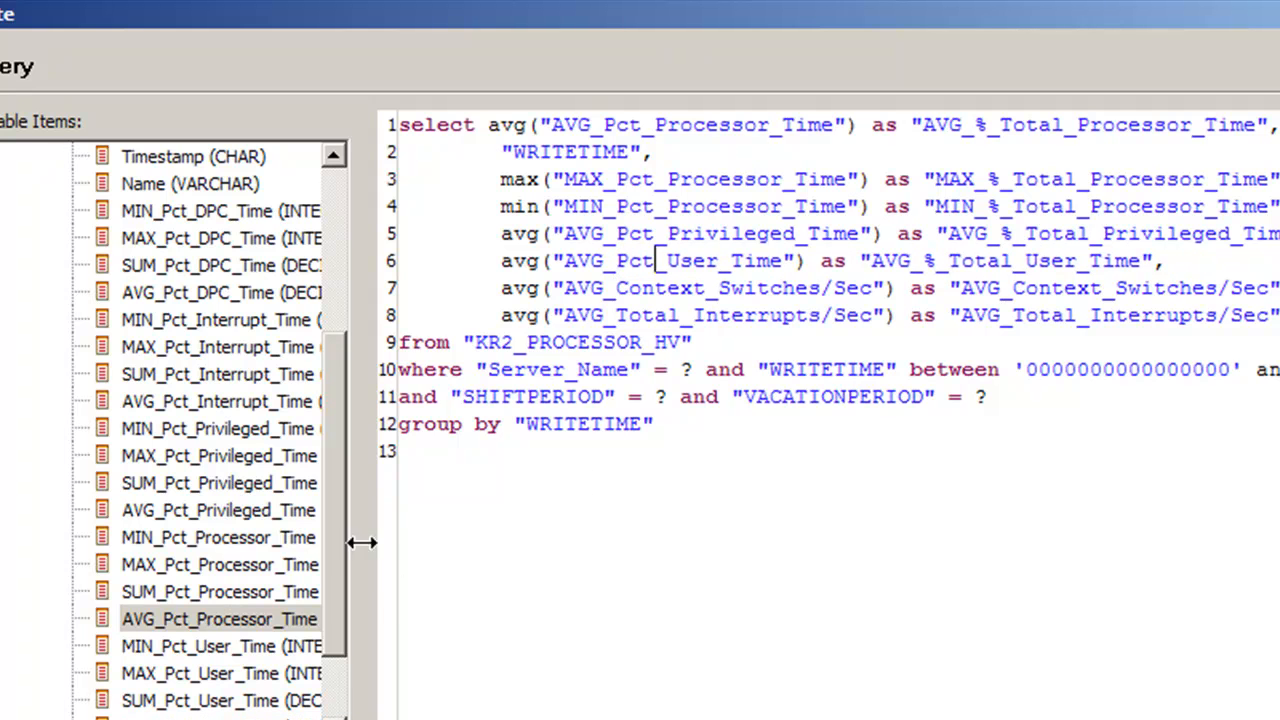
Delete the average context switches line from the select list.
drag(333, 560, 328, 615)
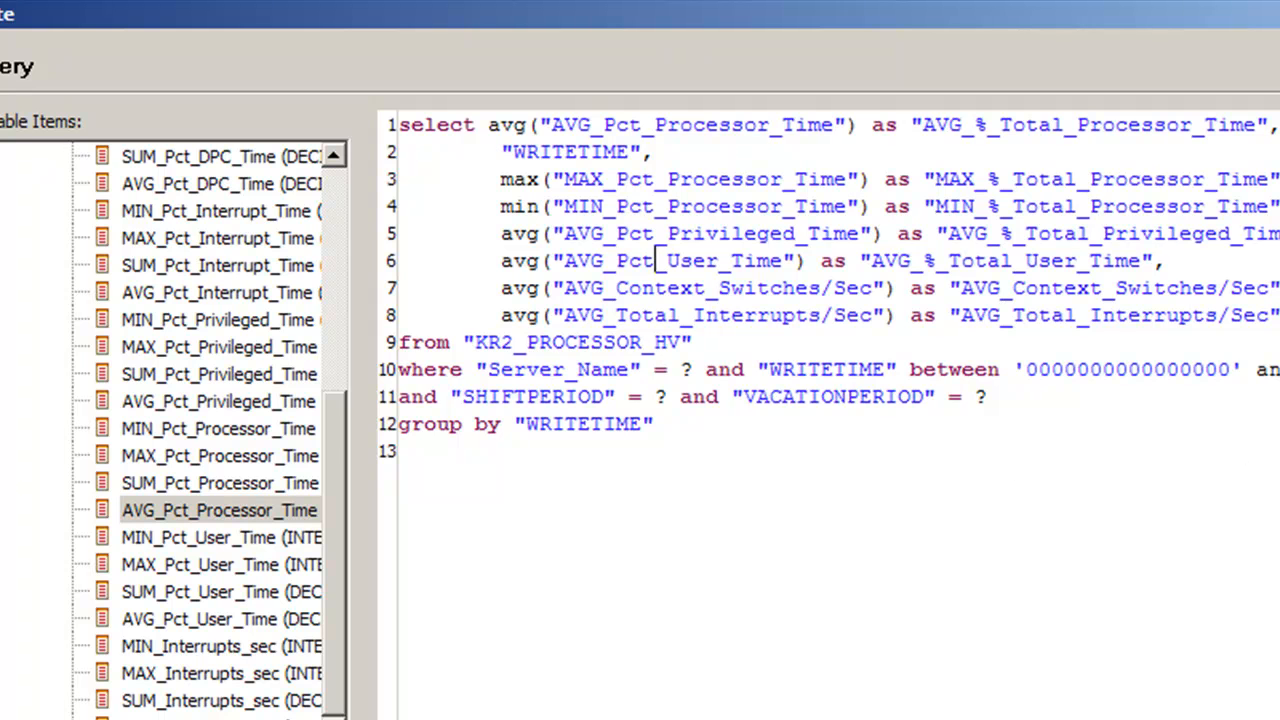
drag(1279, 288, 318, 292)
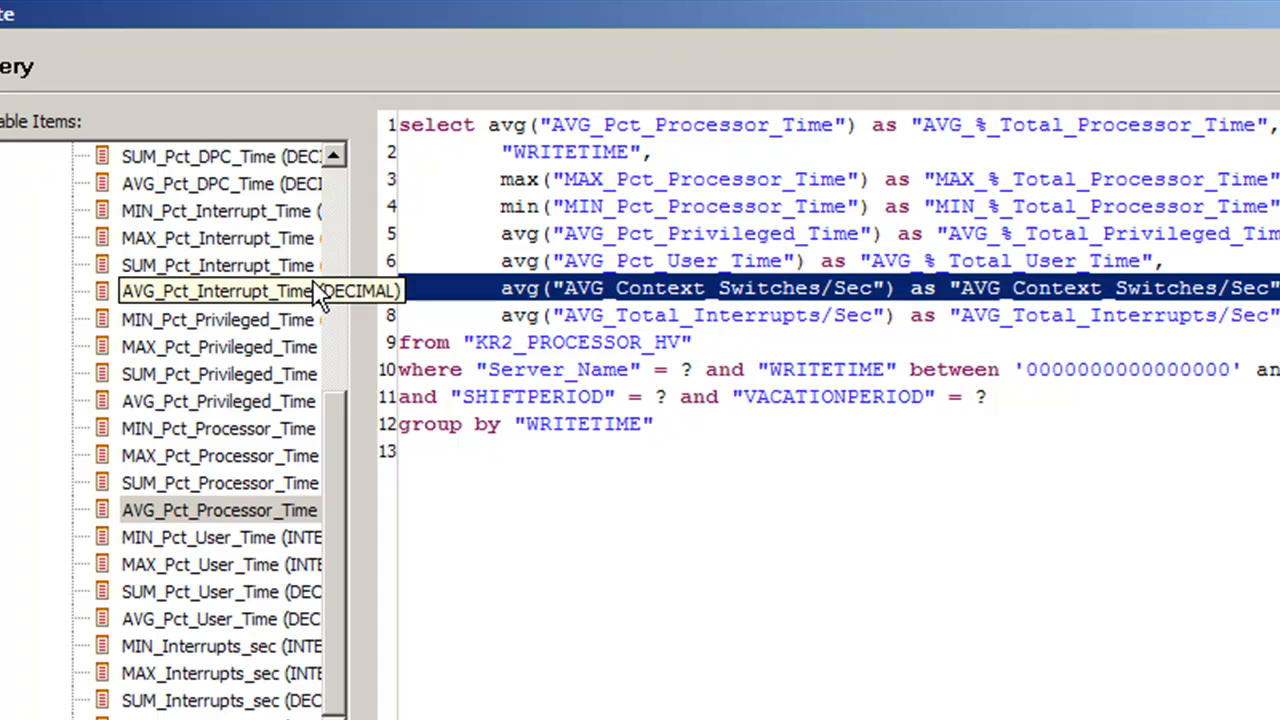
key(Delete)
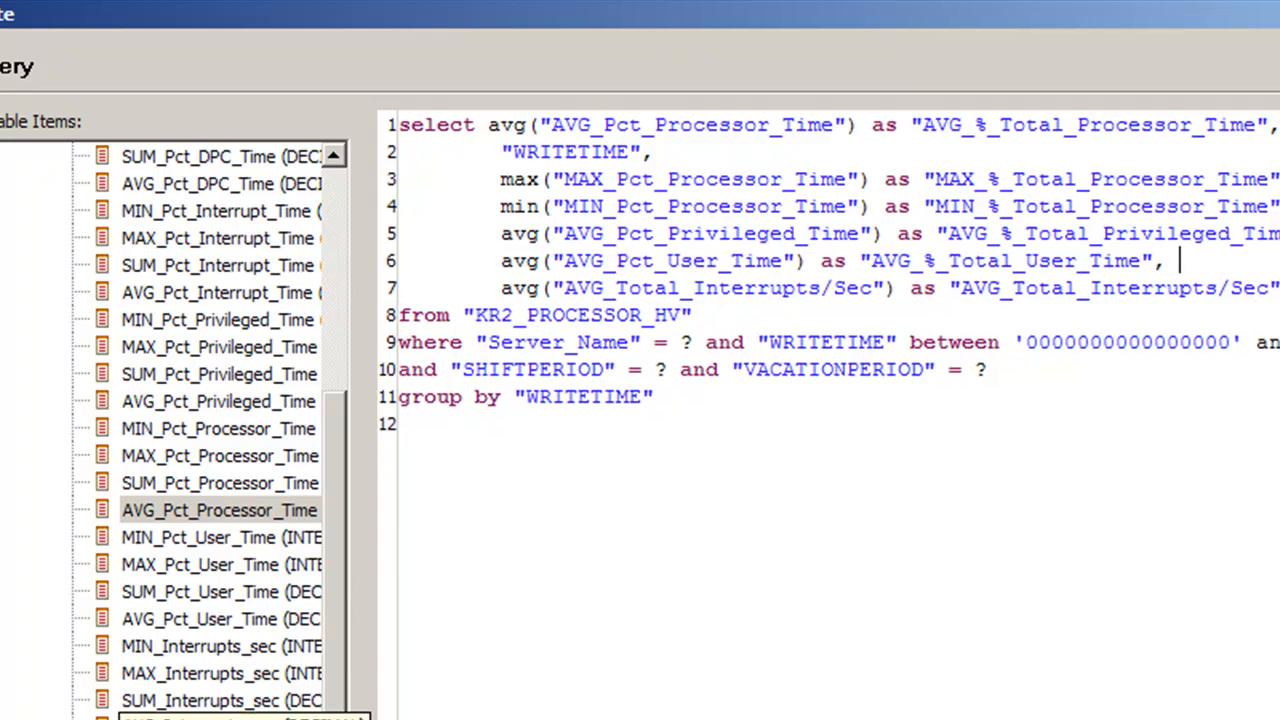
Rename the source column in the interrupts average expression to AVG_Interrupts_sec.
scroll(188, 431, right, 1)
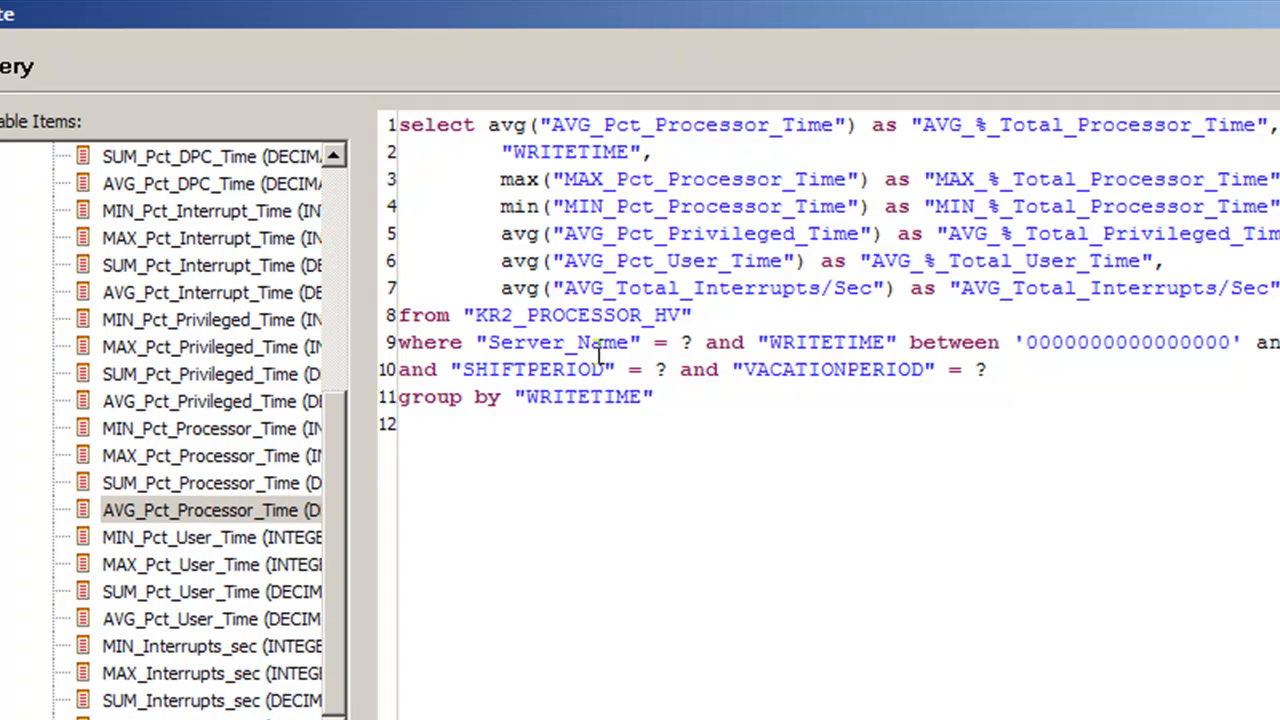
drag(693, 288, 618, 293)
key(Delete)
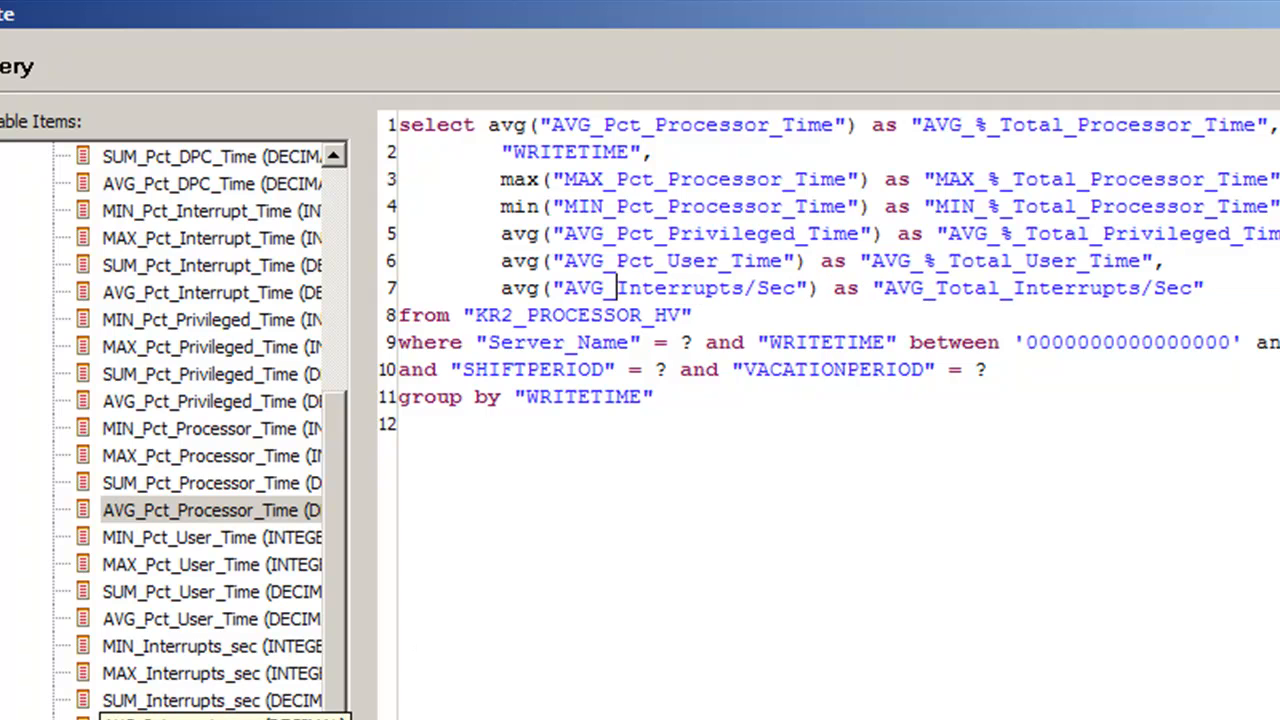
click(757, 288)
key(BackSpace)
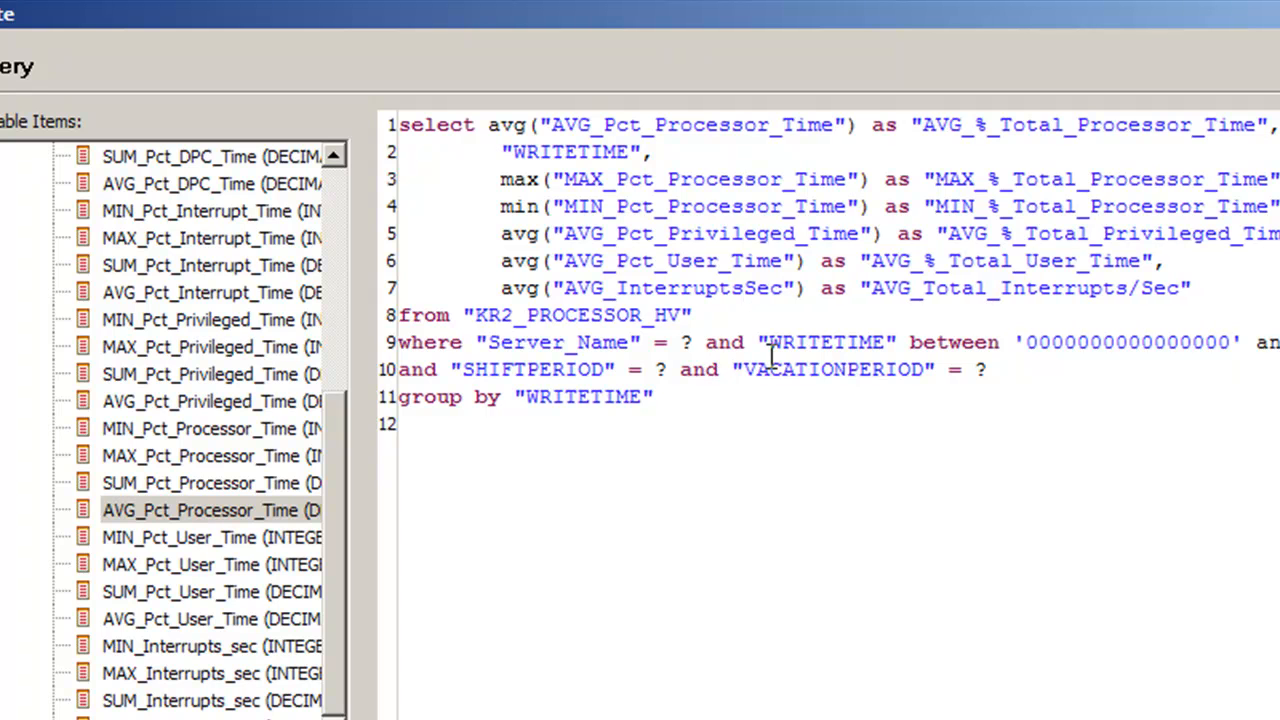
text(_)
key(Delete)
text(s)
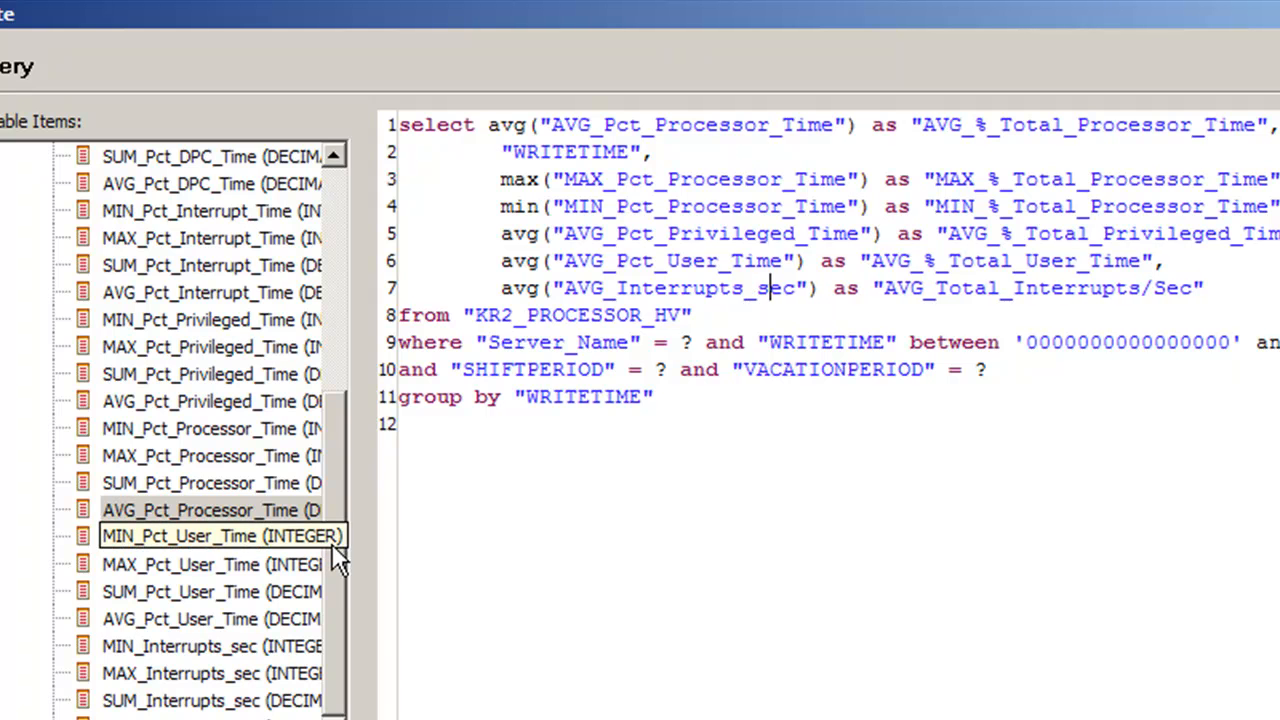
Replace the Server_Name column in the where clause with Node.
drag(334, 554, 335, 315)
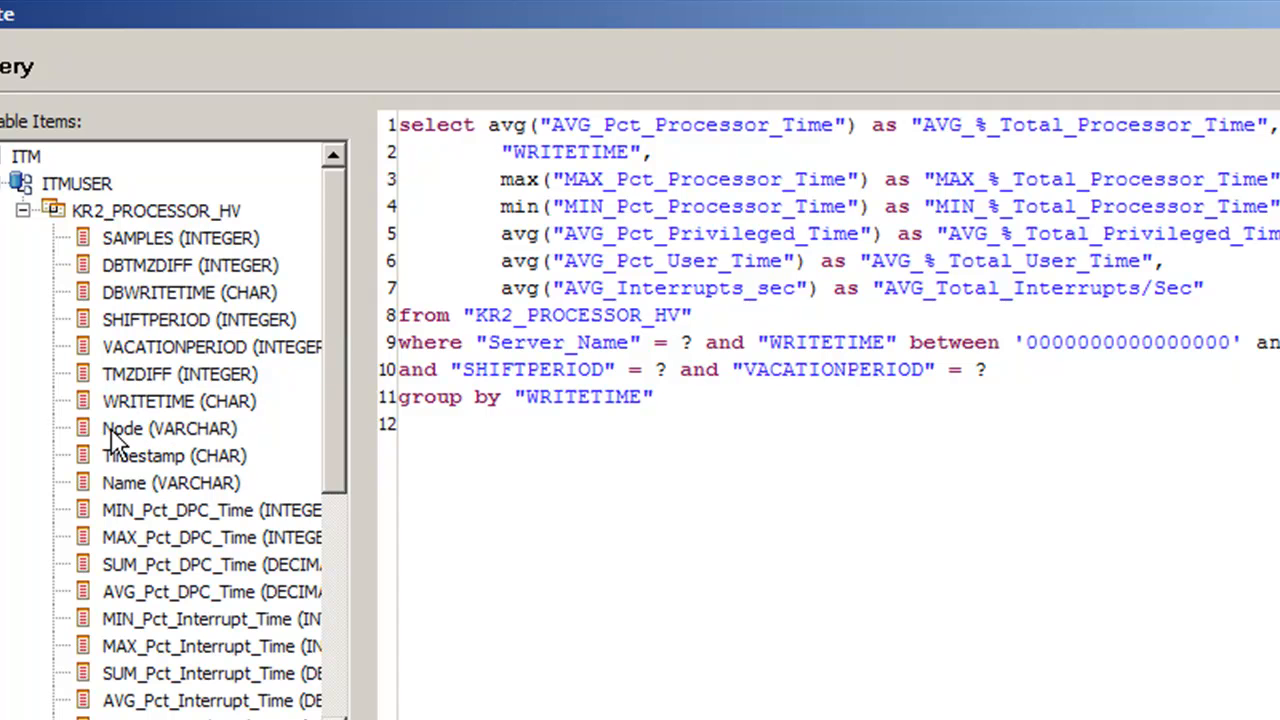
drag(632, 343, 488, 344)
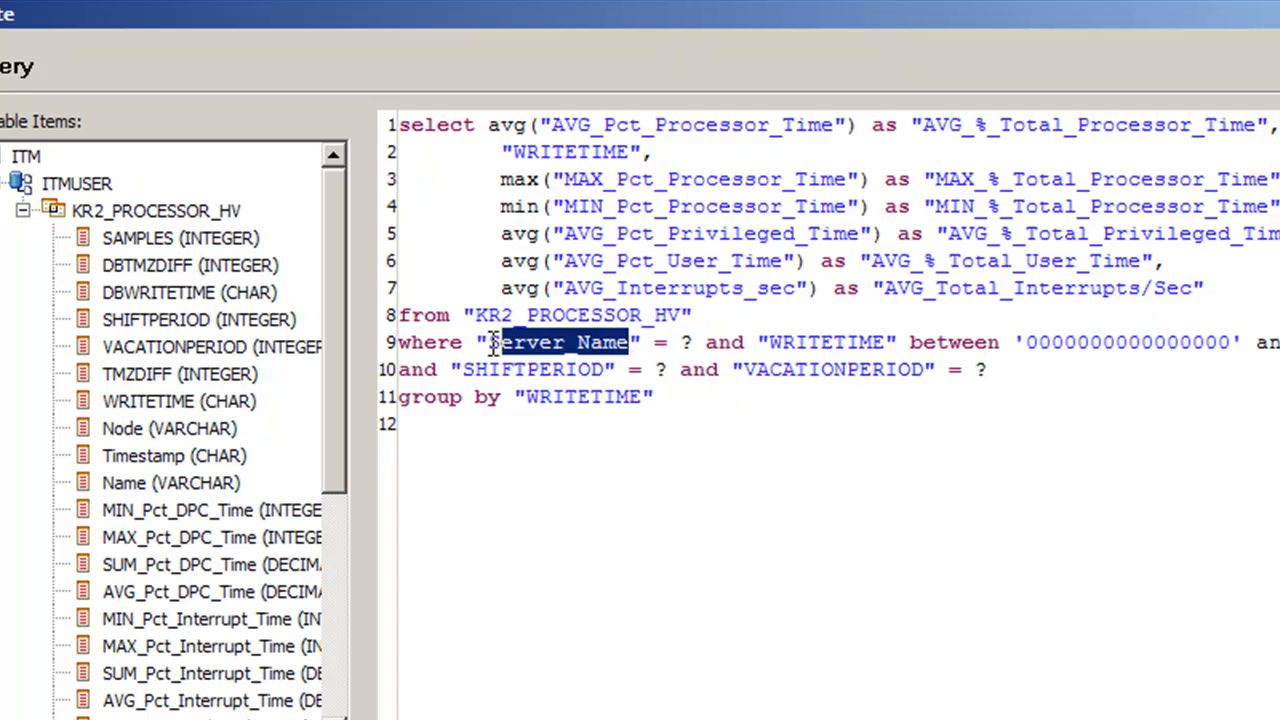
text(Node)
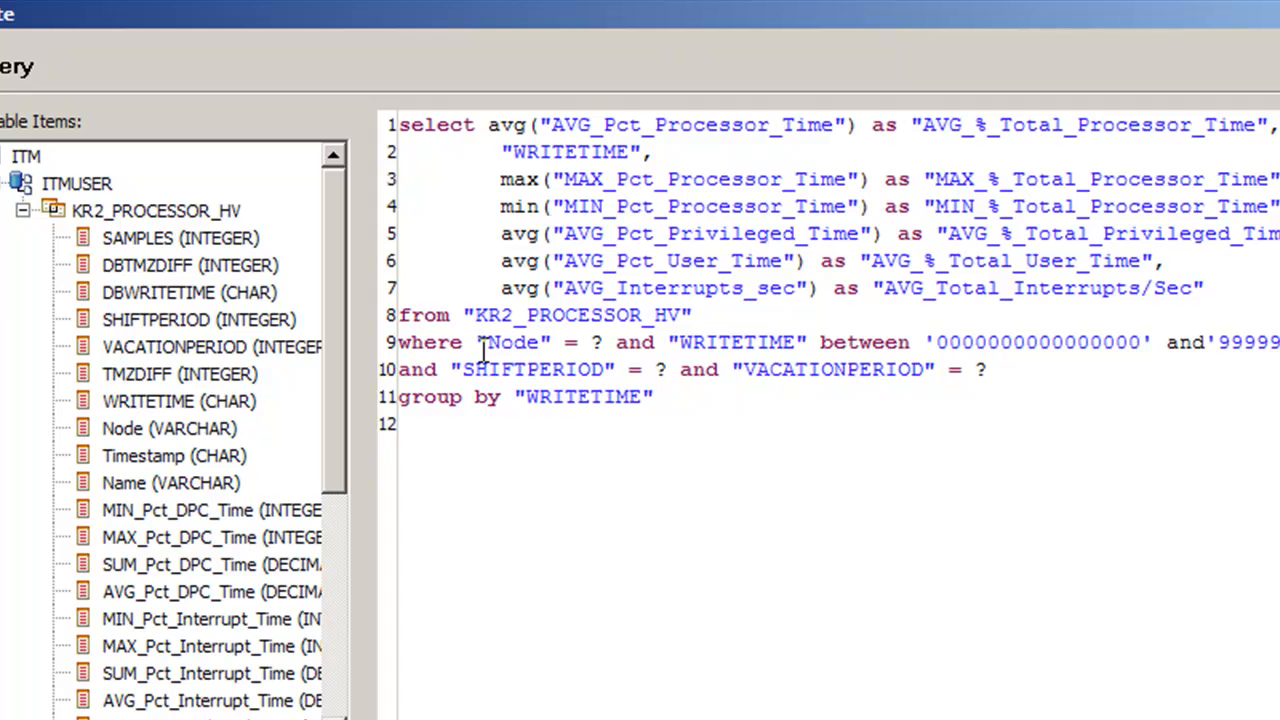
click(541, 342)
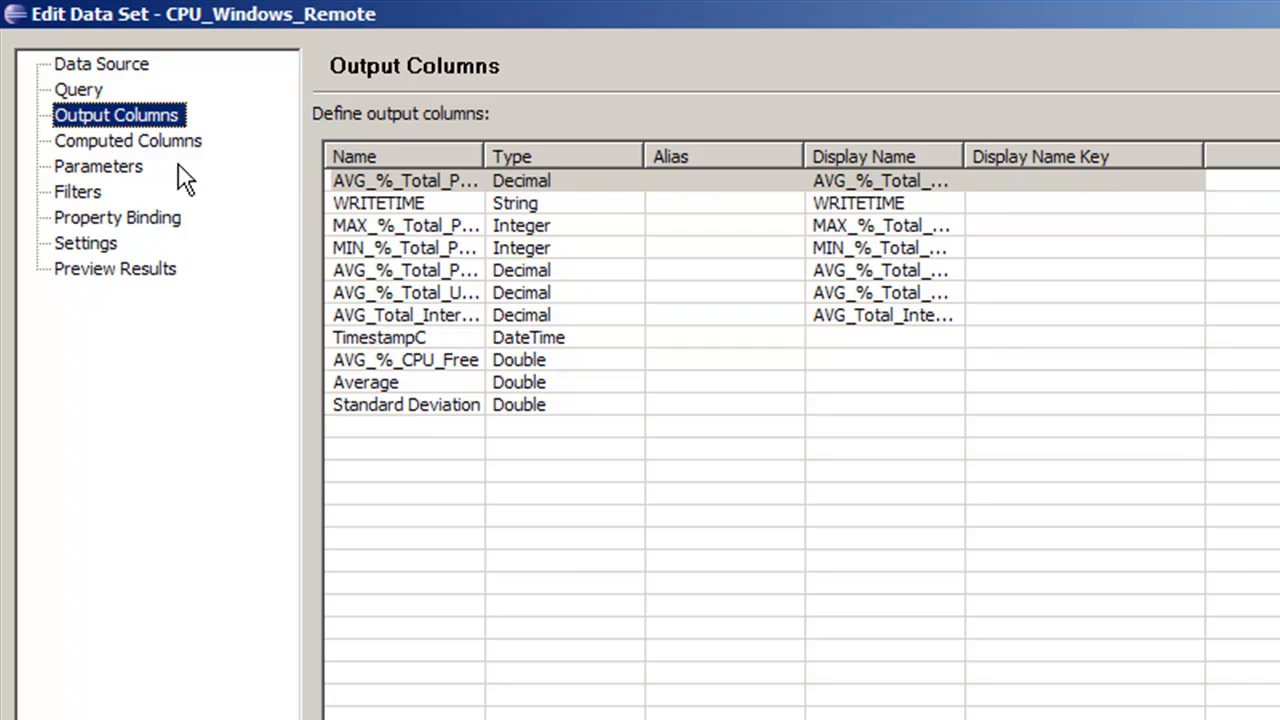
Review the data set's computed columns and compare its parameters and their report parameter links with the query.
click(175, 141)
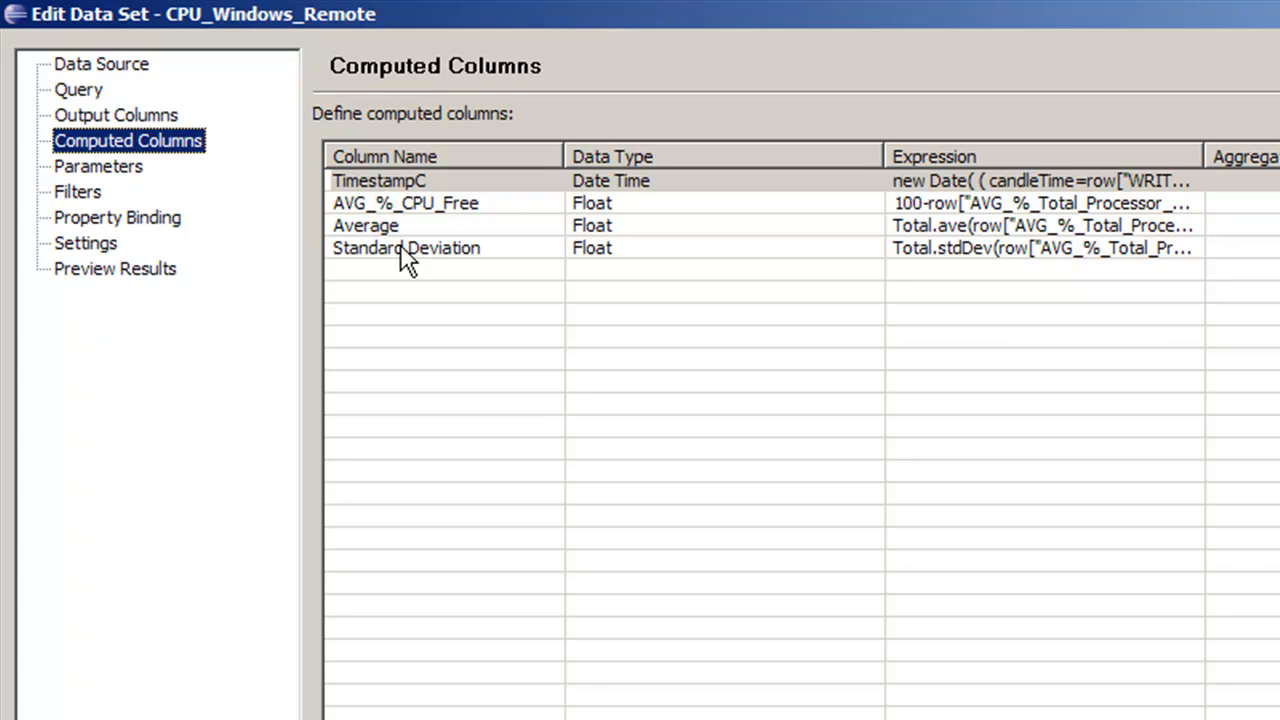
click(93, 167)
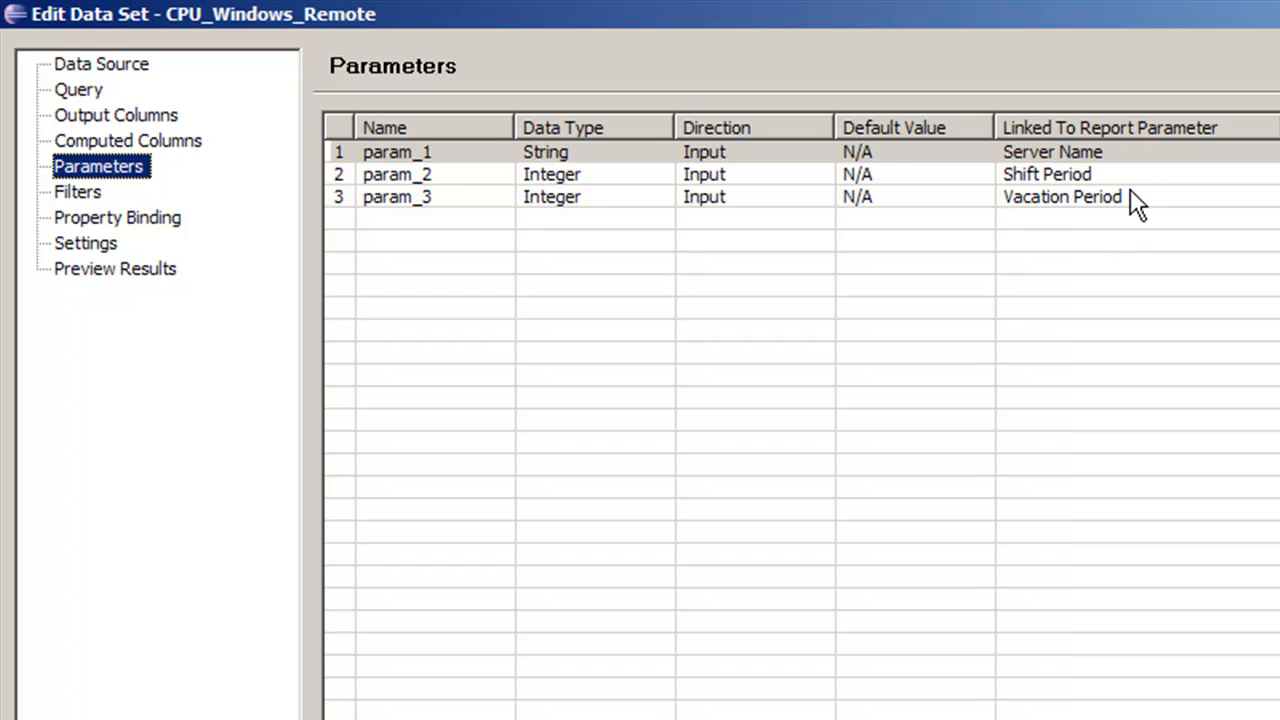
click(100, 94)
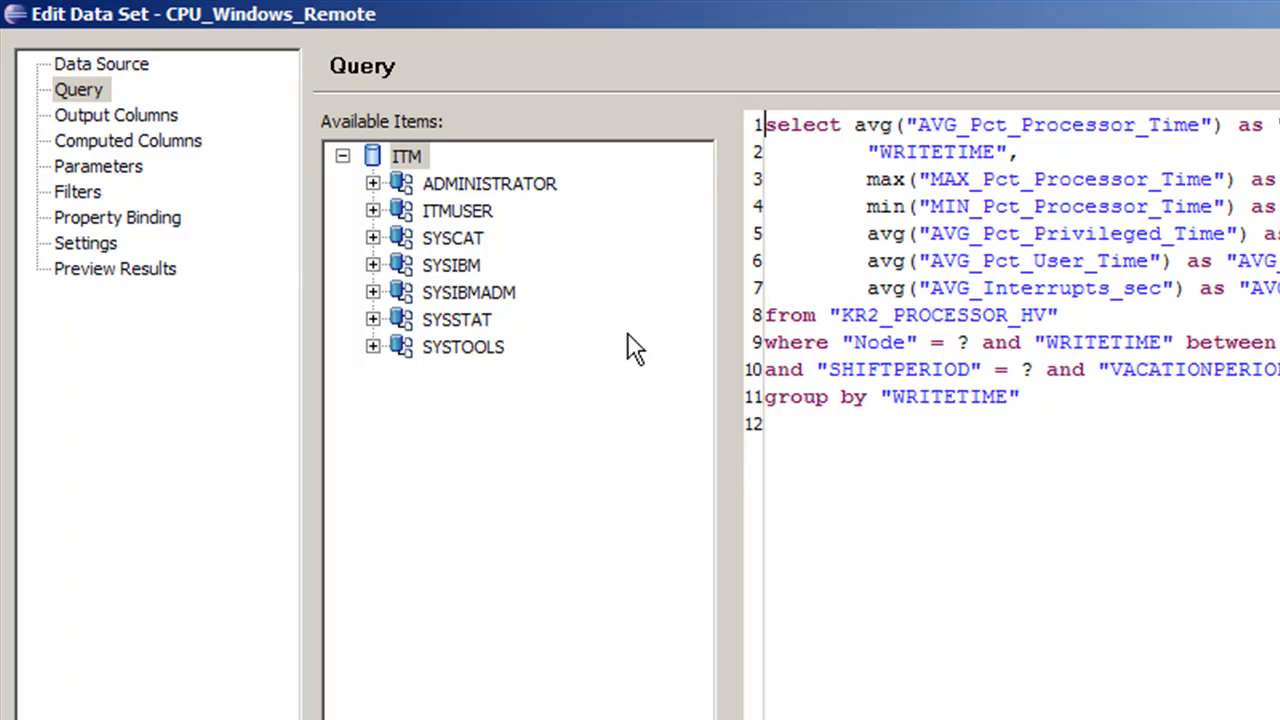
click(145, 170)
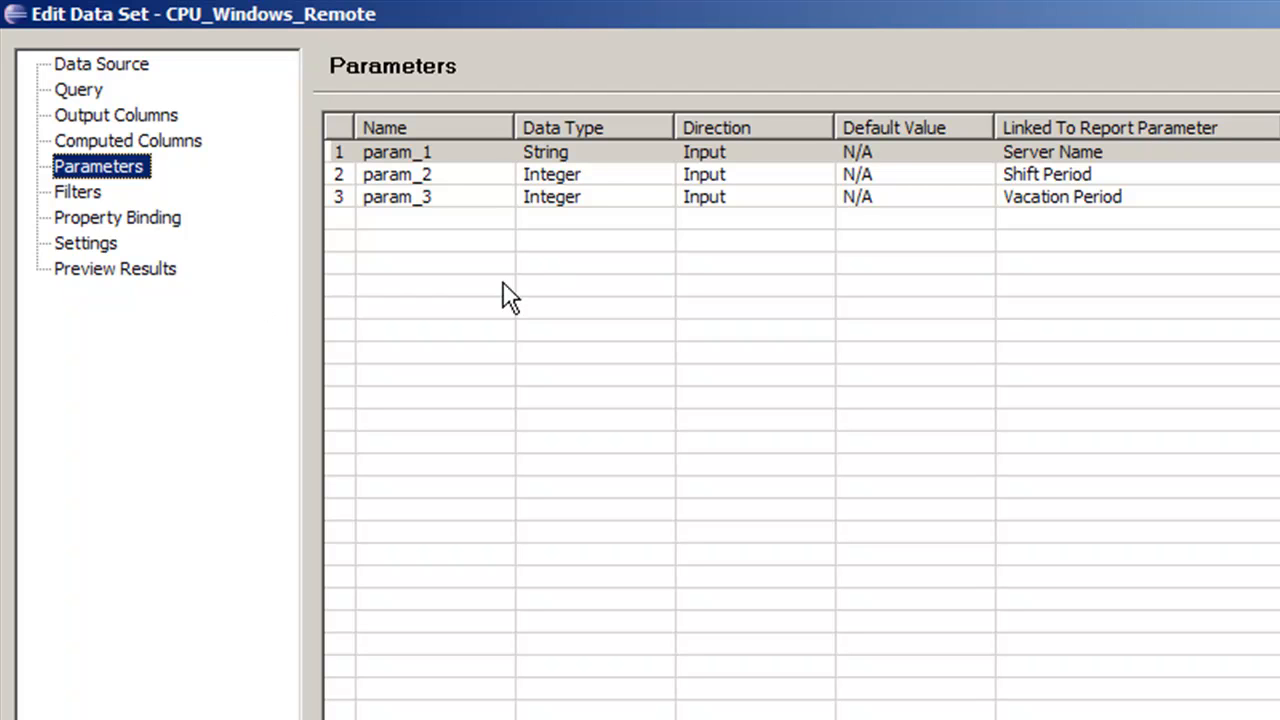
Preview the results of the CPU_Windows_Remote data set and save the report design.
click(112, 271)
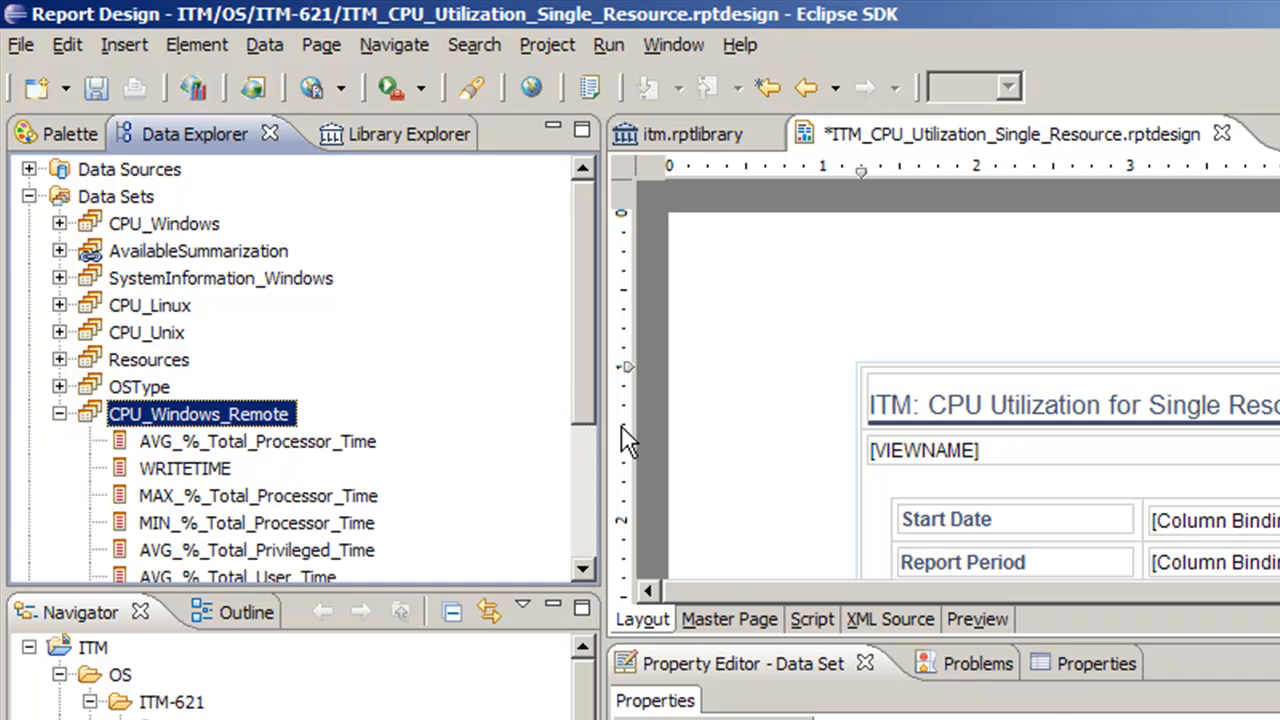
click(91, 87)
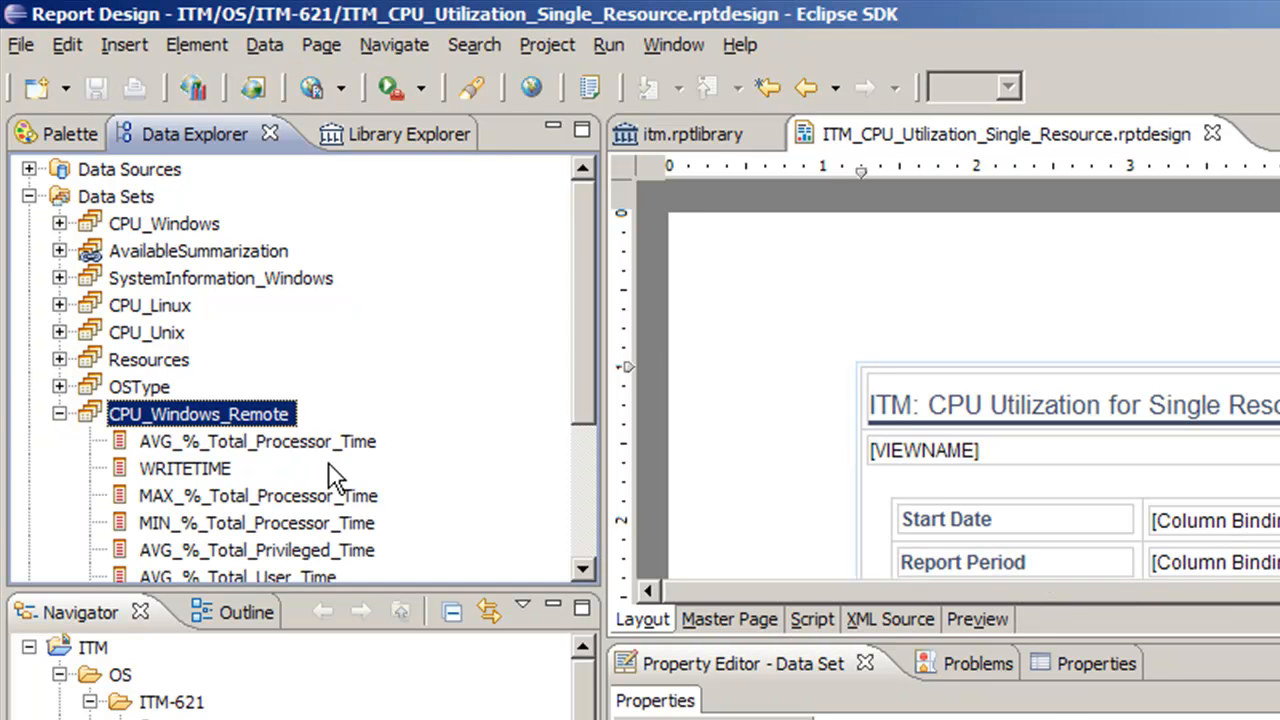
click(60, 414)
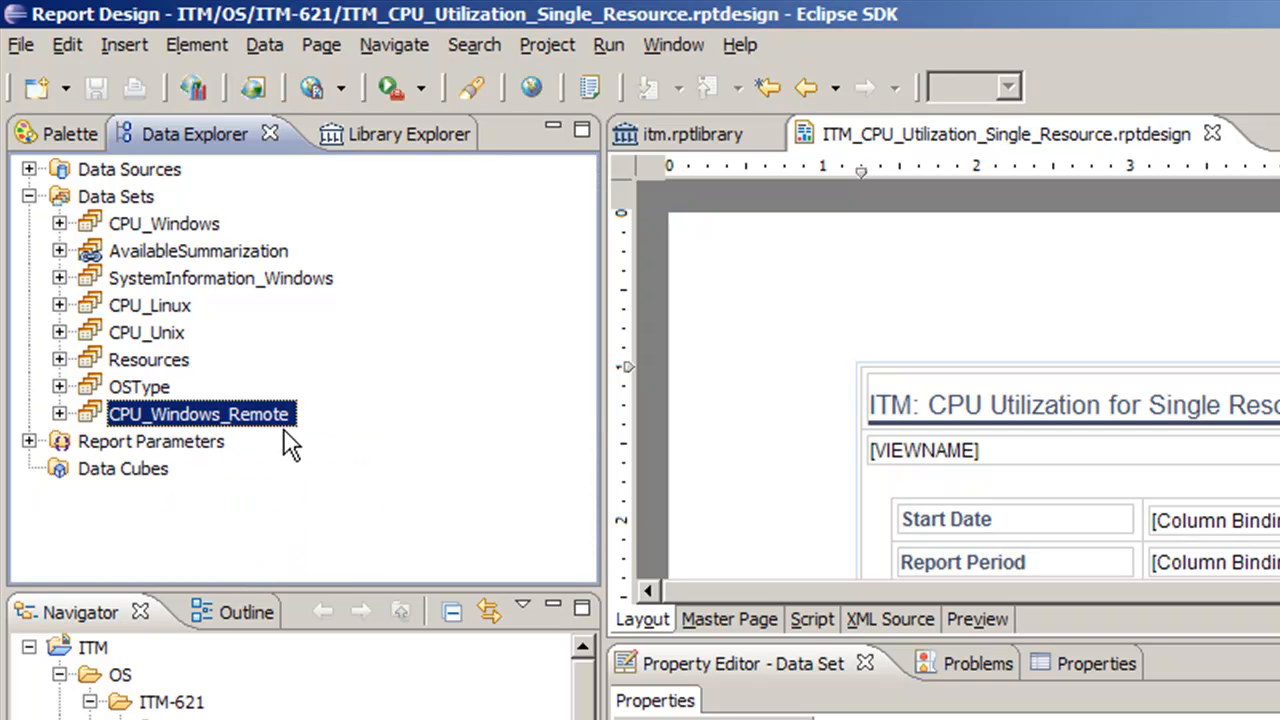
Set the default value of the OSType parameter in the Resource Selection cascading group to windows remote.
click(29, 441)
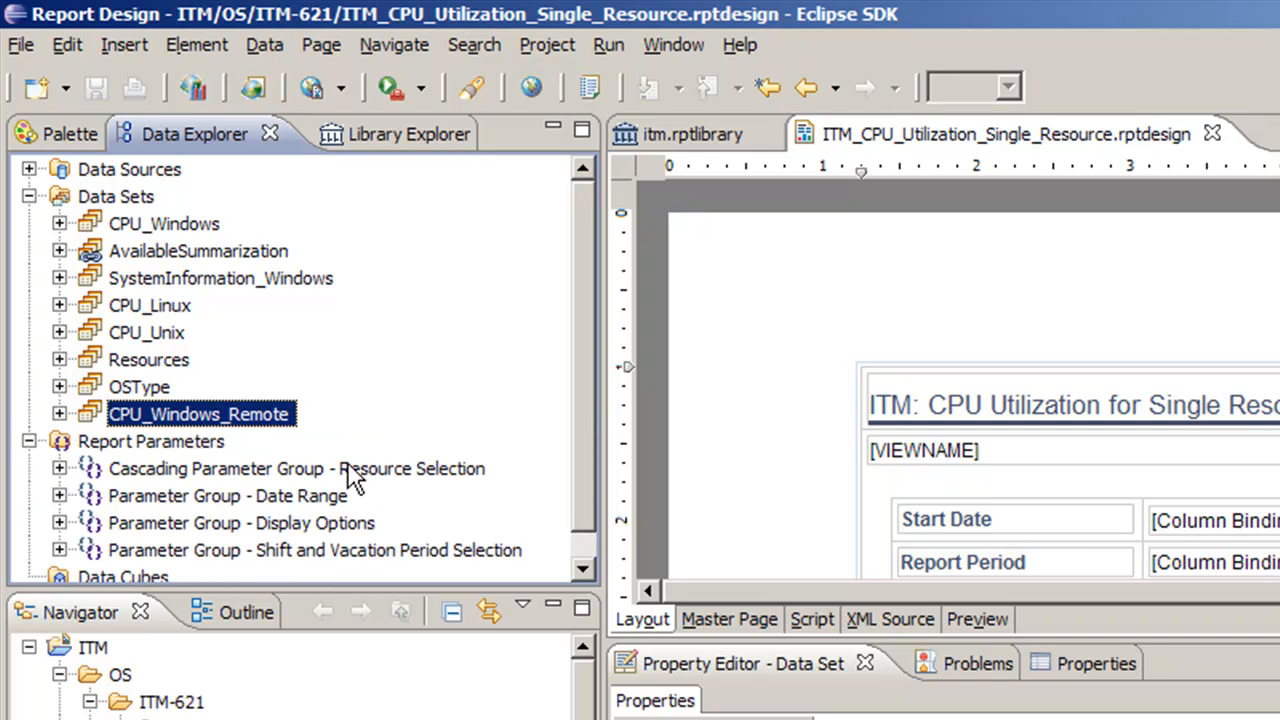
click(60, 468)
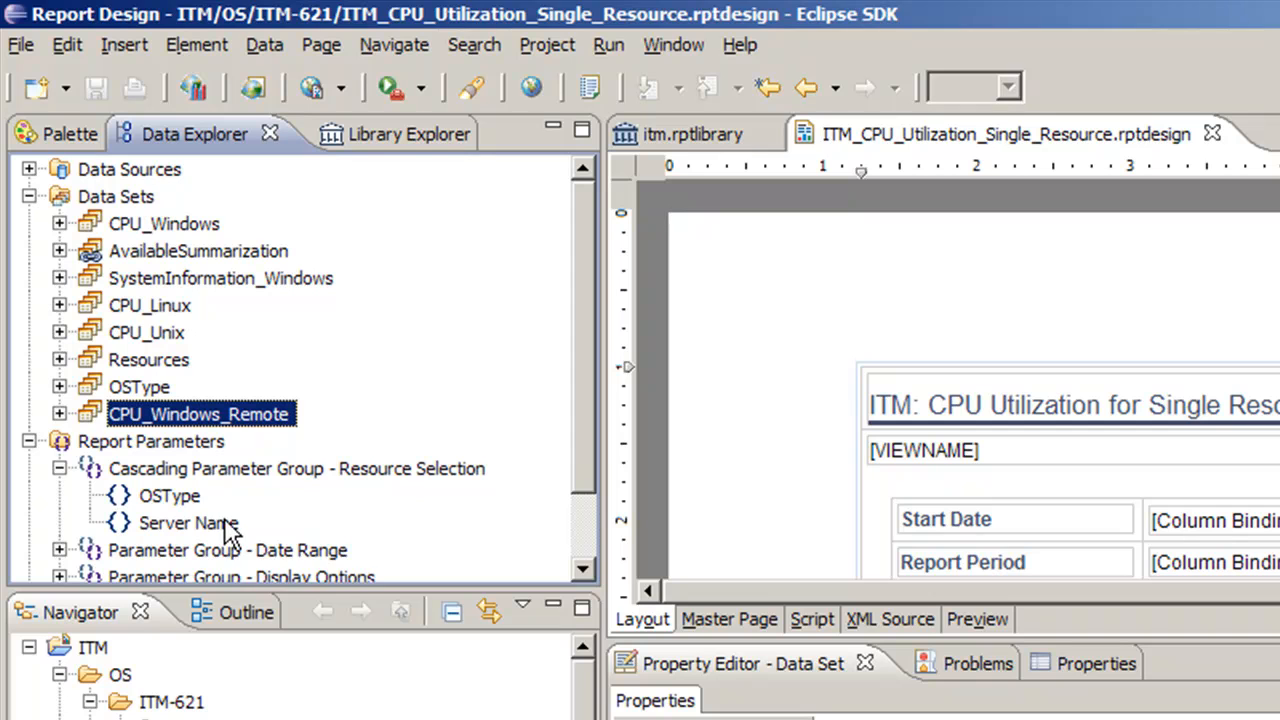
double_click(163, 490)
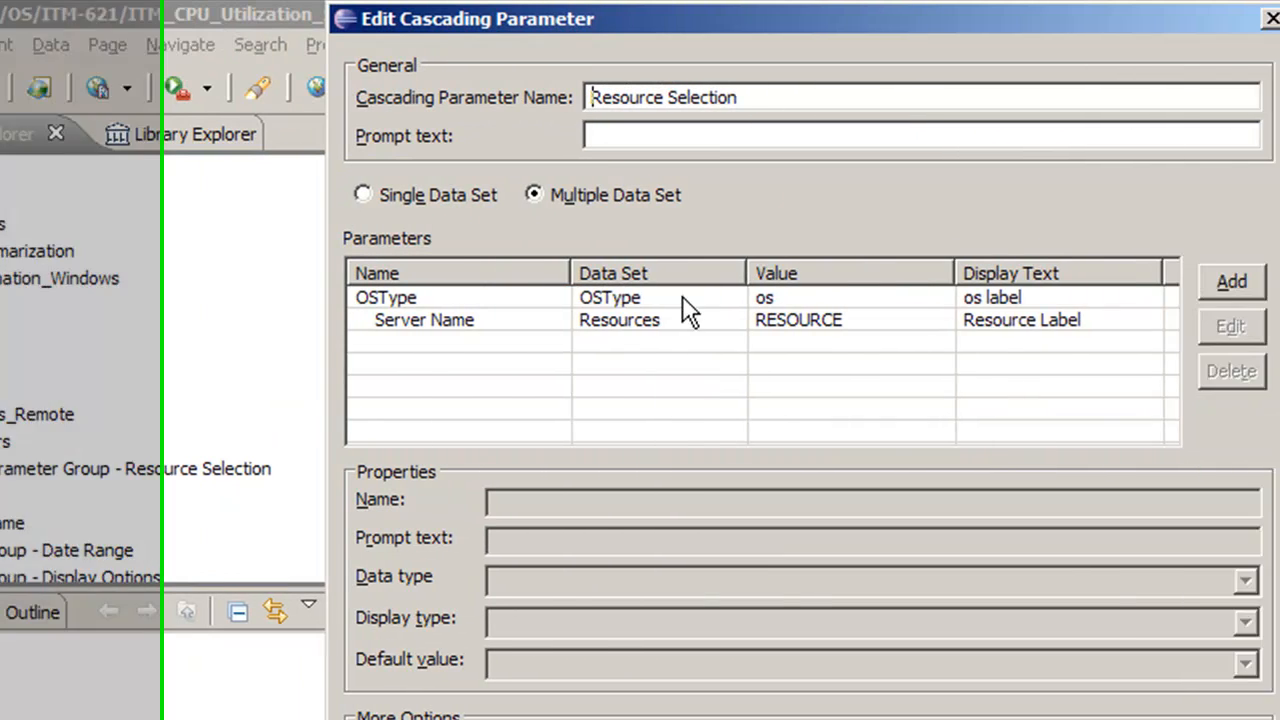
click(682, 297)
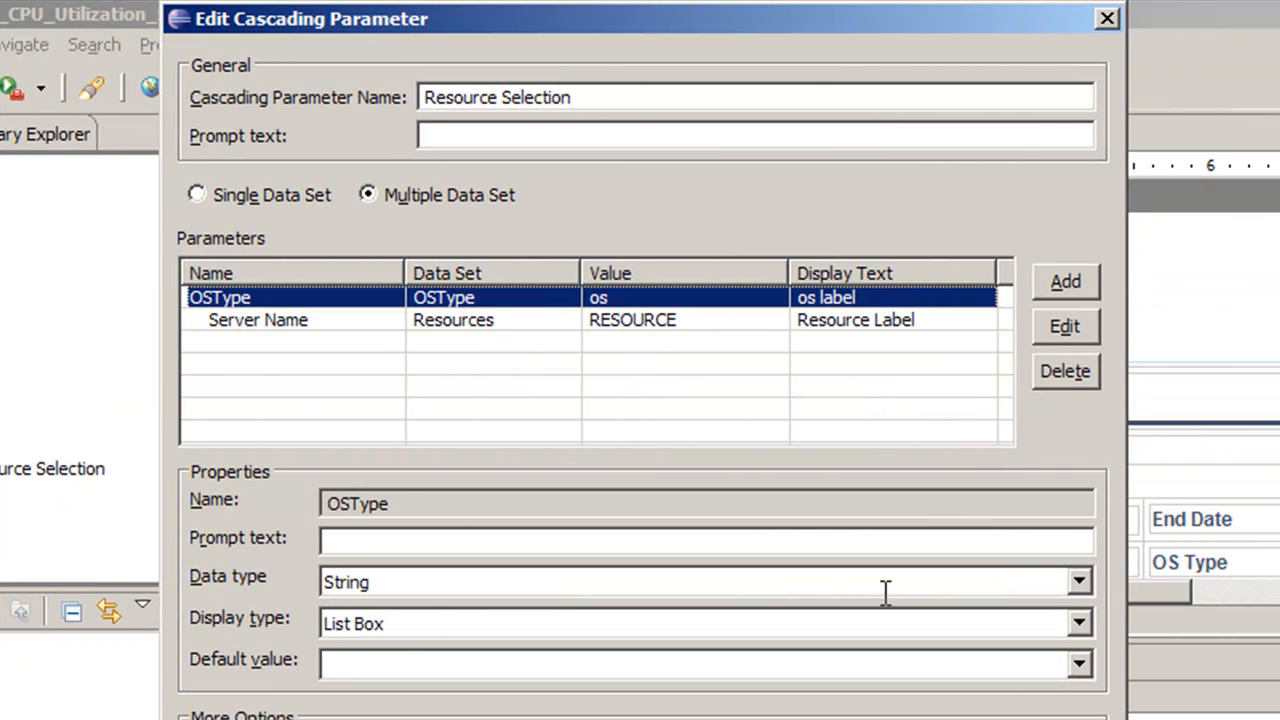
click(1244, 663)
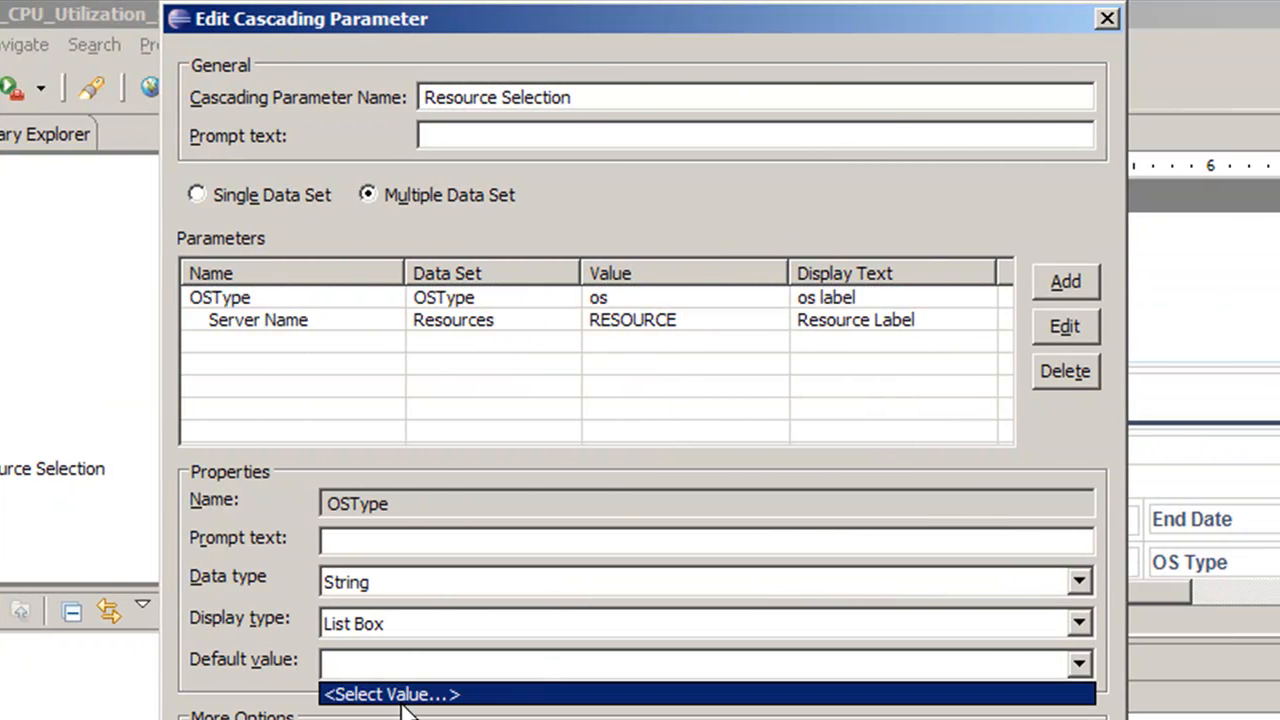
click(403, 697)
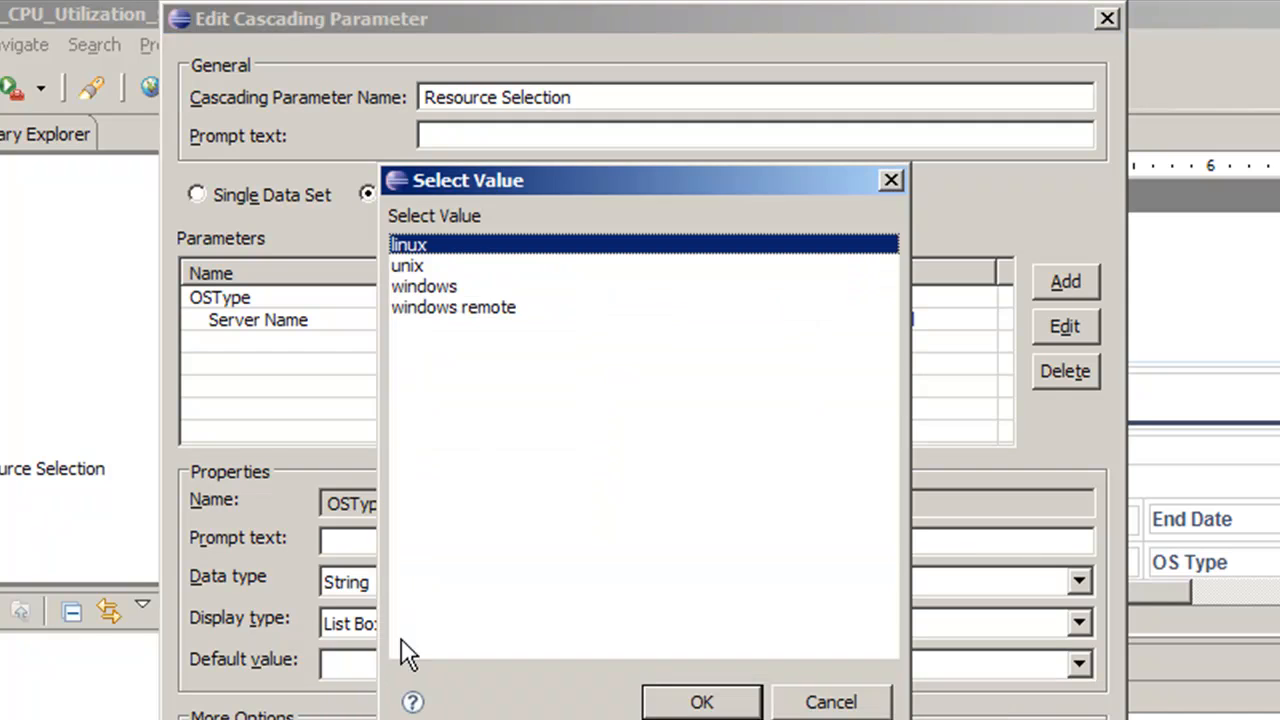
click(503, 318)
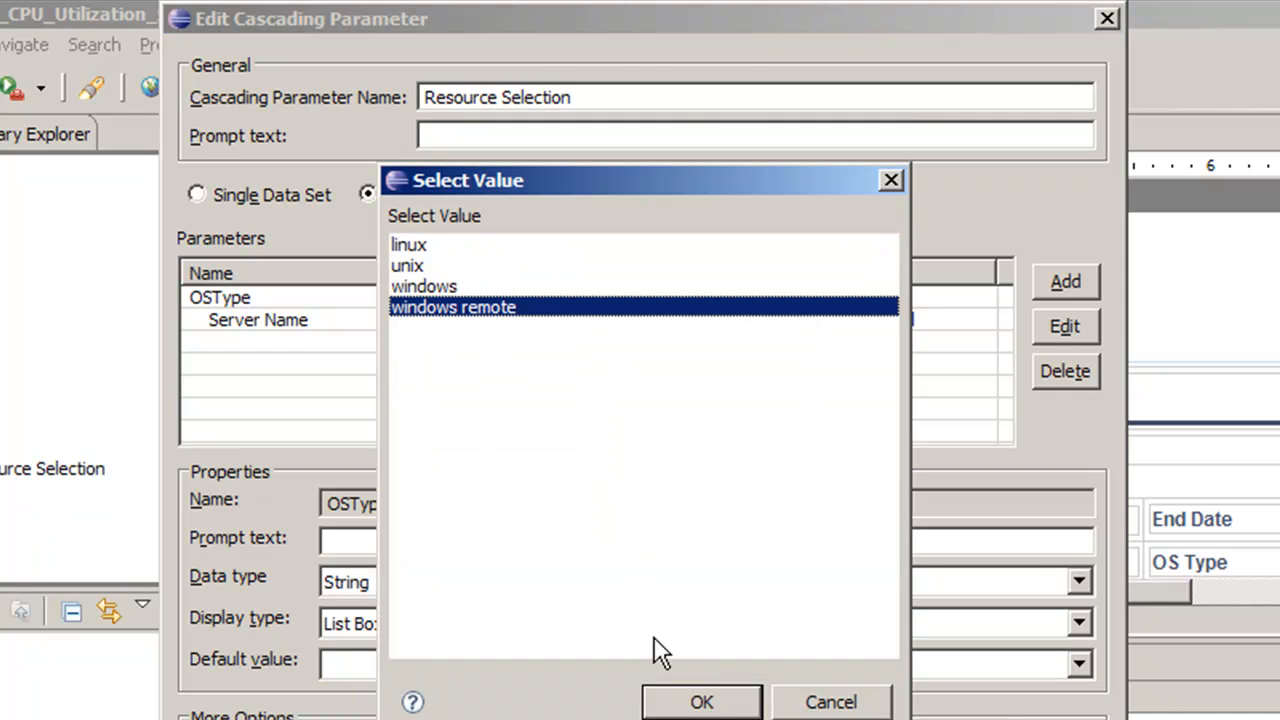
click(700, 700)
Set the Server Name parameter's default value to R2:ITM:WMI and apply the cascading parameter changes.
click(313, 324)
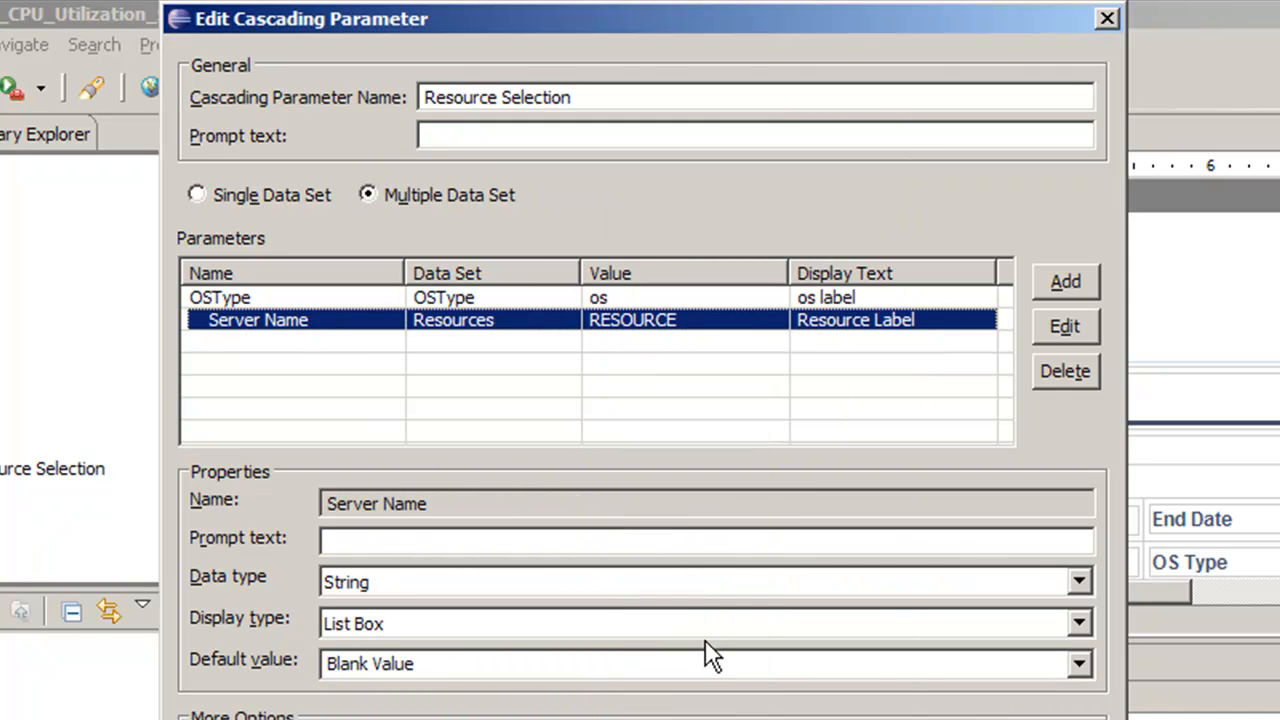
click(1078, 663)
click(434, 697)
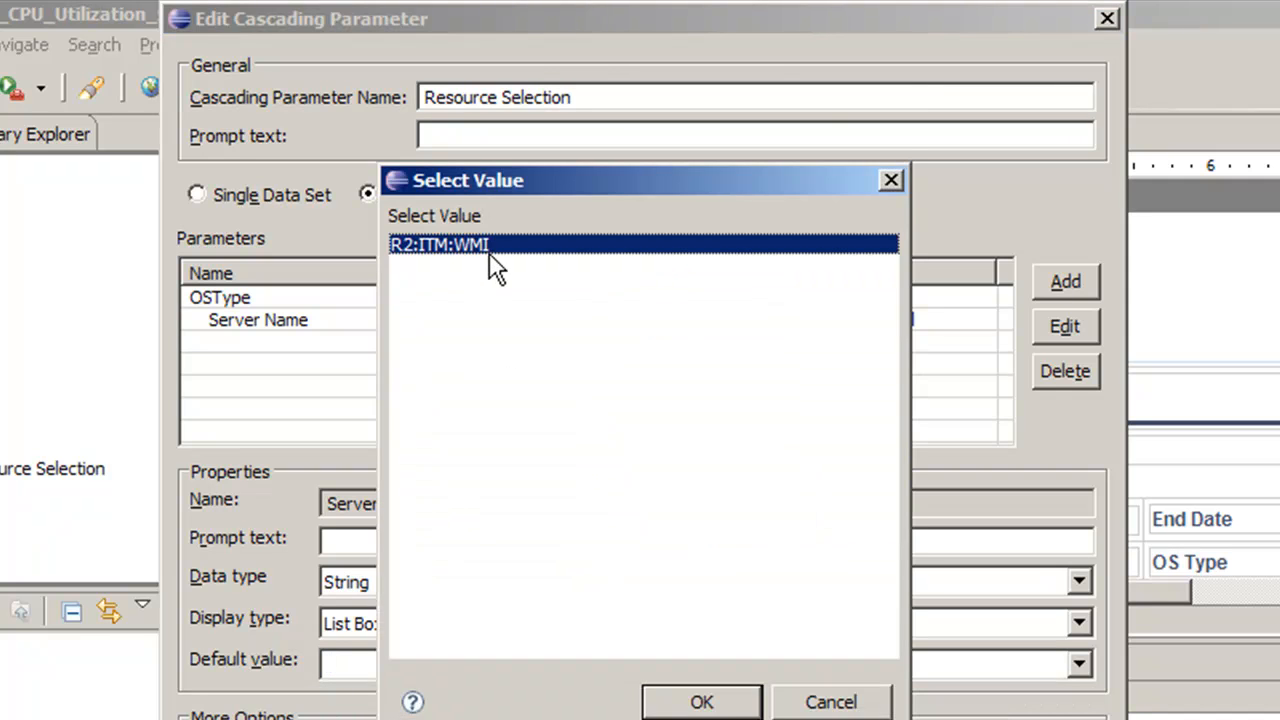
click(737, 700)
key(Return)
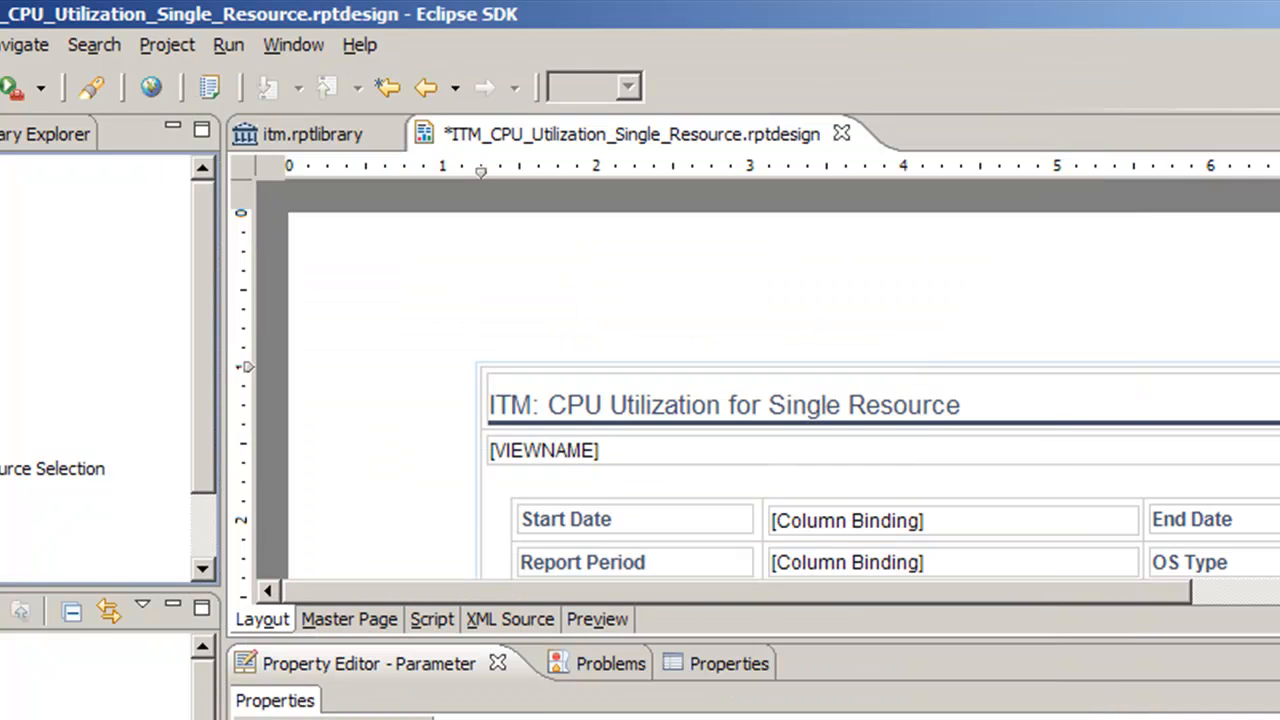
Check the Shift Period parameter's default value in the Shift and Vacation Period Selection group.
drag(206, 453, 209, 512)
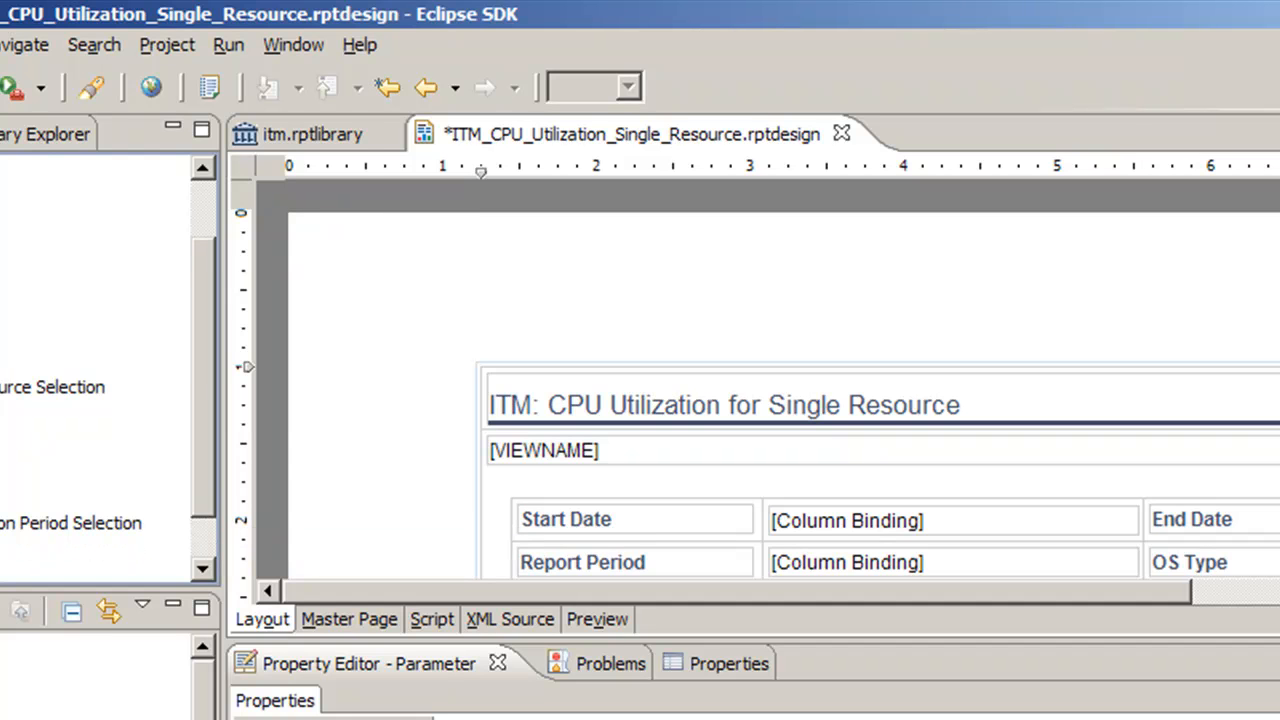
drag(204, 490, 204, 508)
double_click(3, 548)
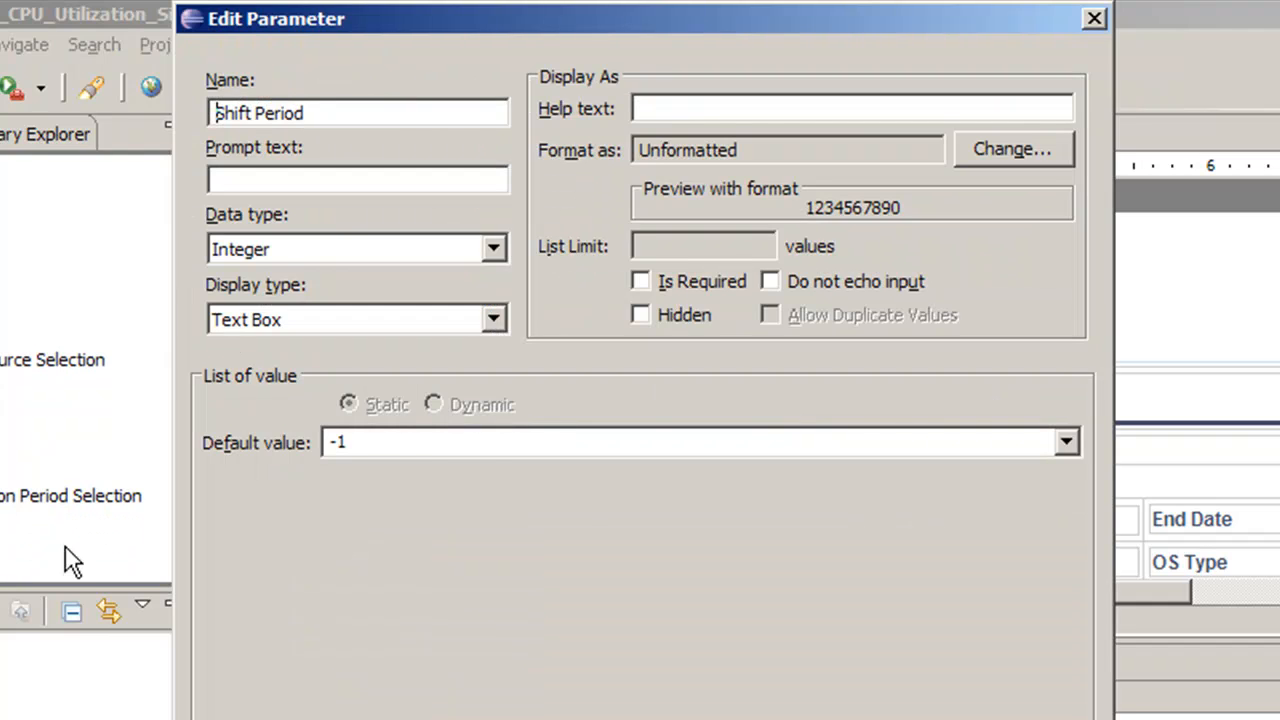
key(Escape)
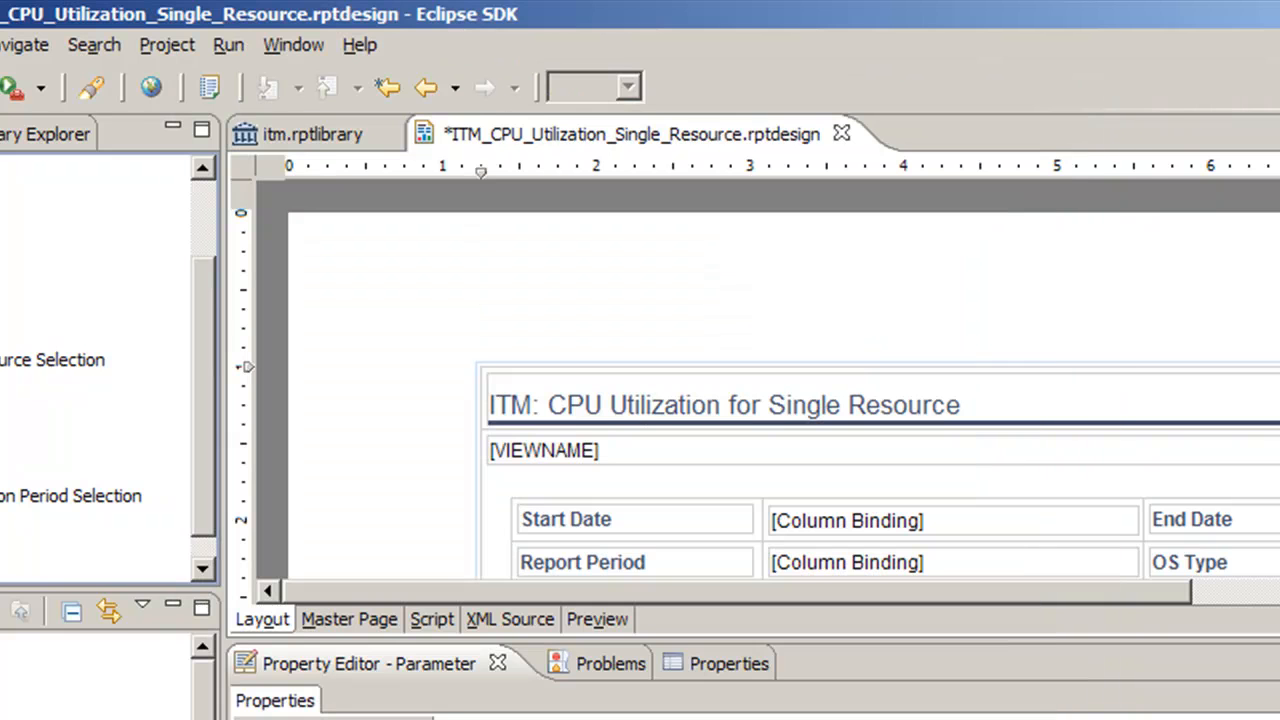
click(57, 496)
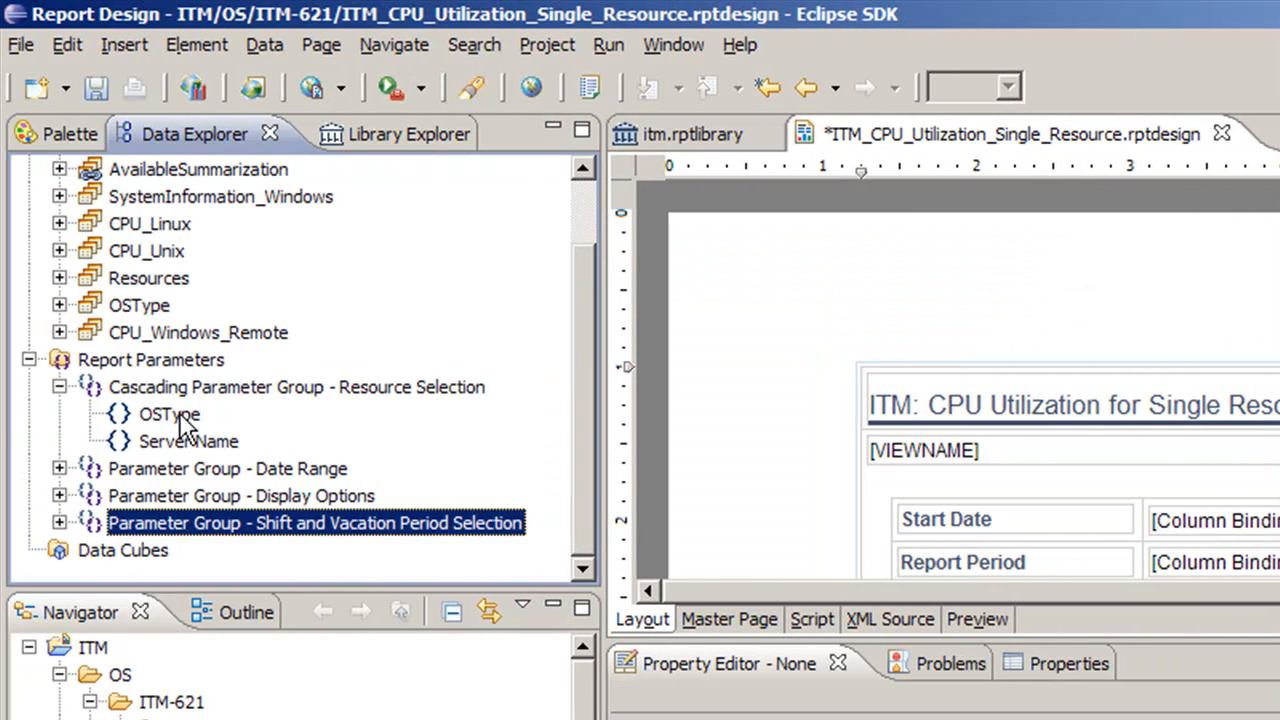
Preview the CPU_Windows_Remote data set's results and review its query, data source, output columns and computed columns.
double_click(171, 338)
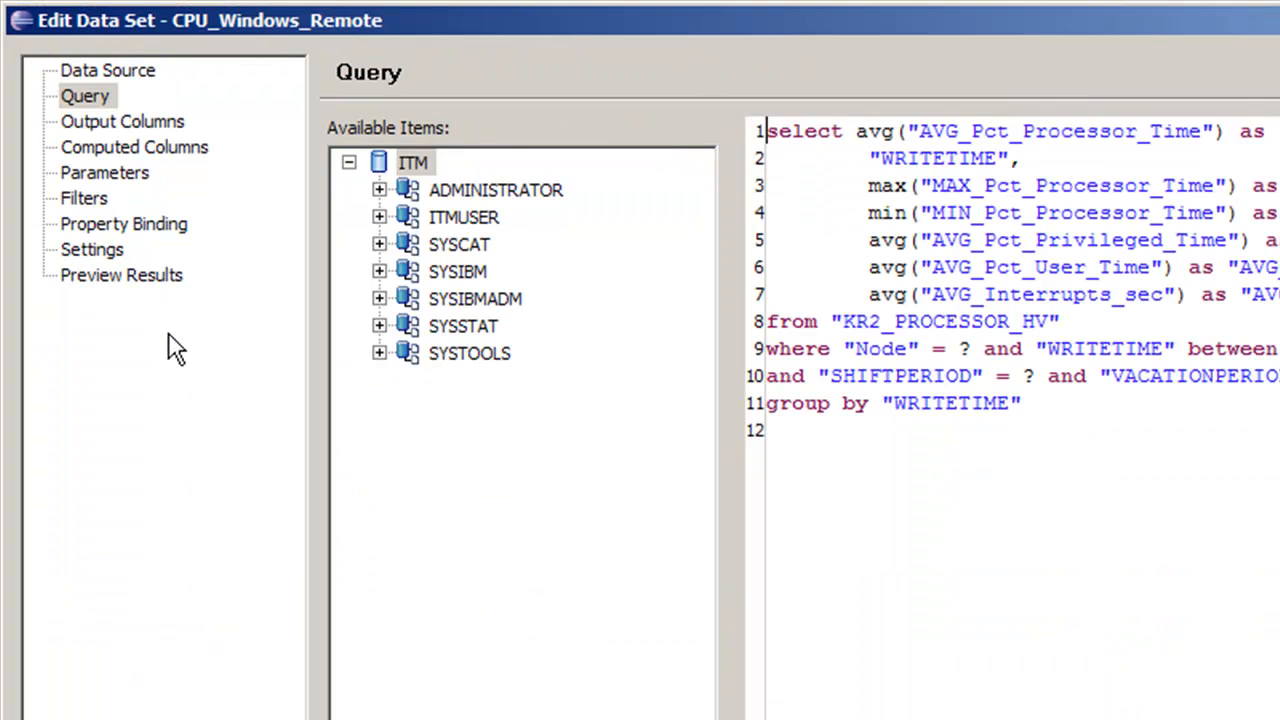
click(145, 277)
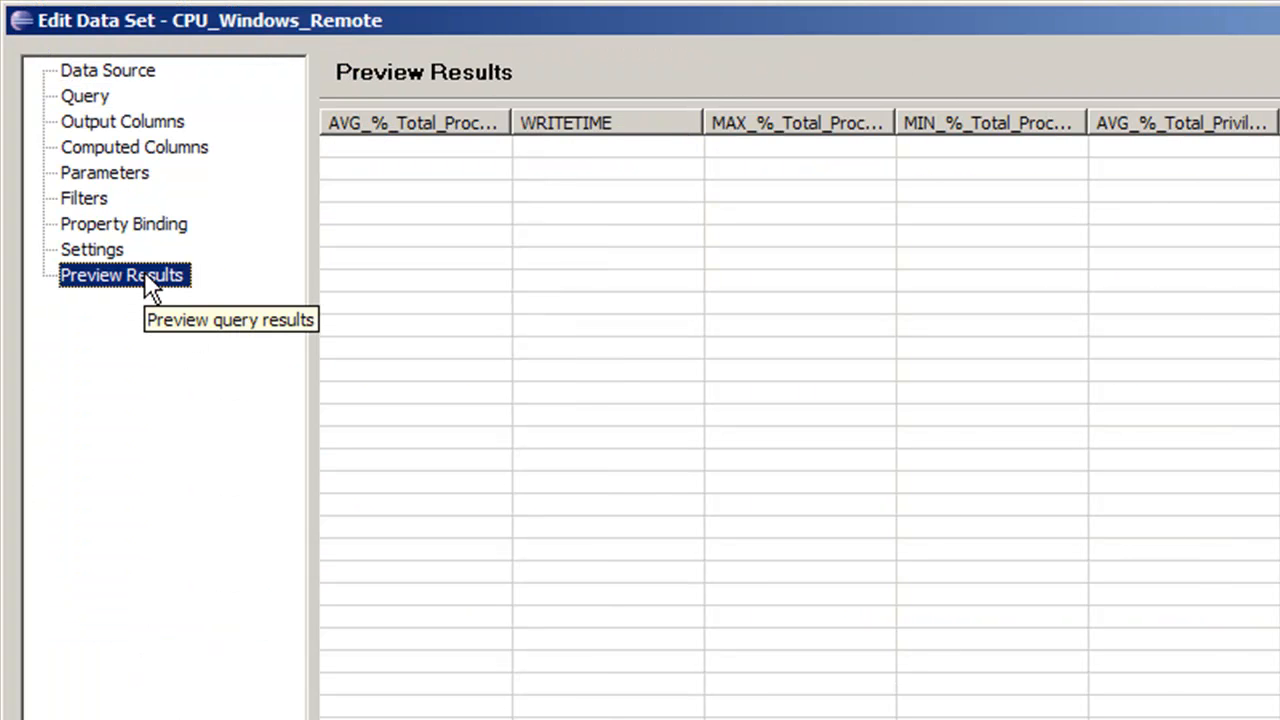
click(113, 96)
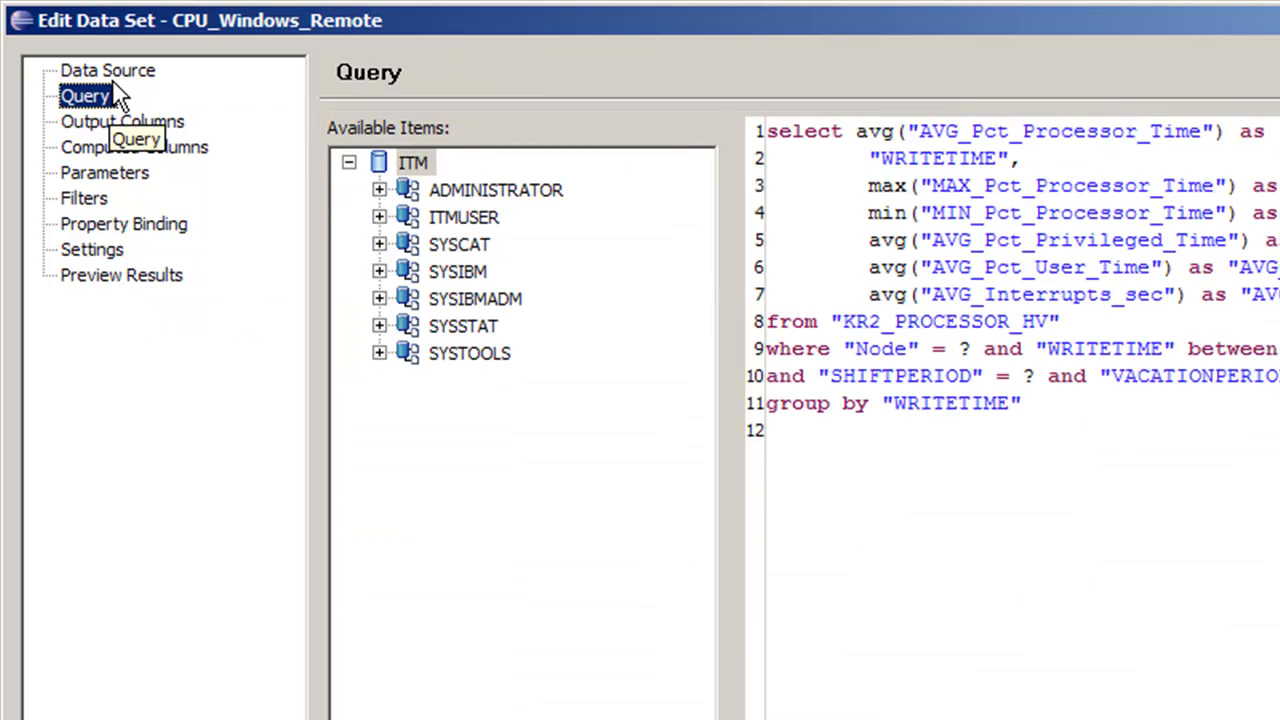
click(112, 80)
click(105, 99)
click(113, 121)
click(123, 146)
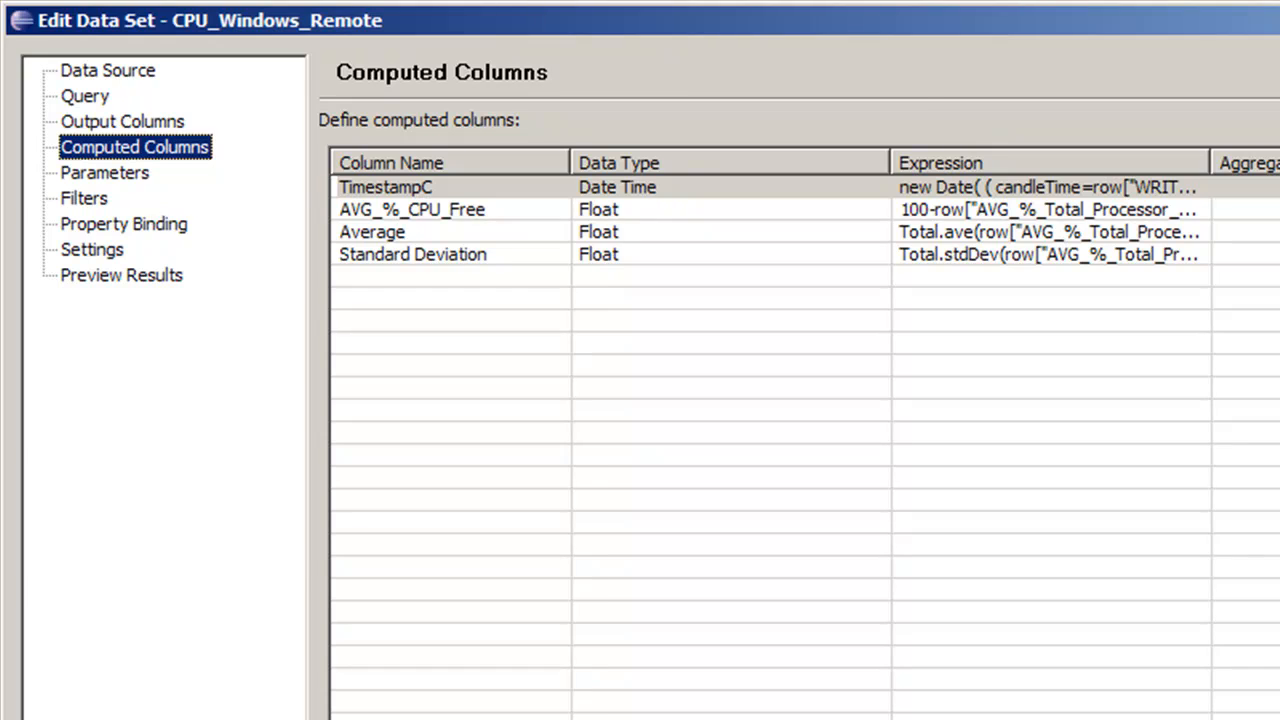
Confirm the CPU_Windows_Remote data set, save the report design and collapse the data set's column list.
key(Return)
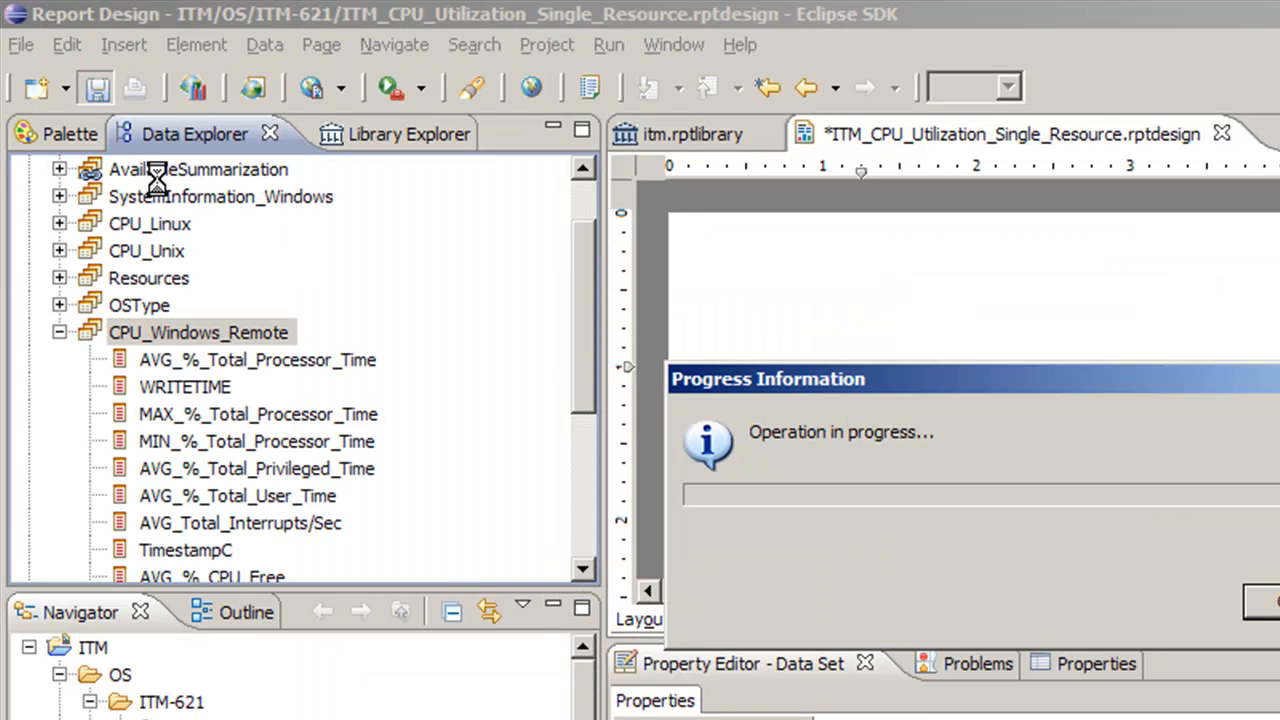
drag(369, 425, 60, 360)
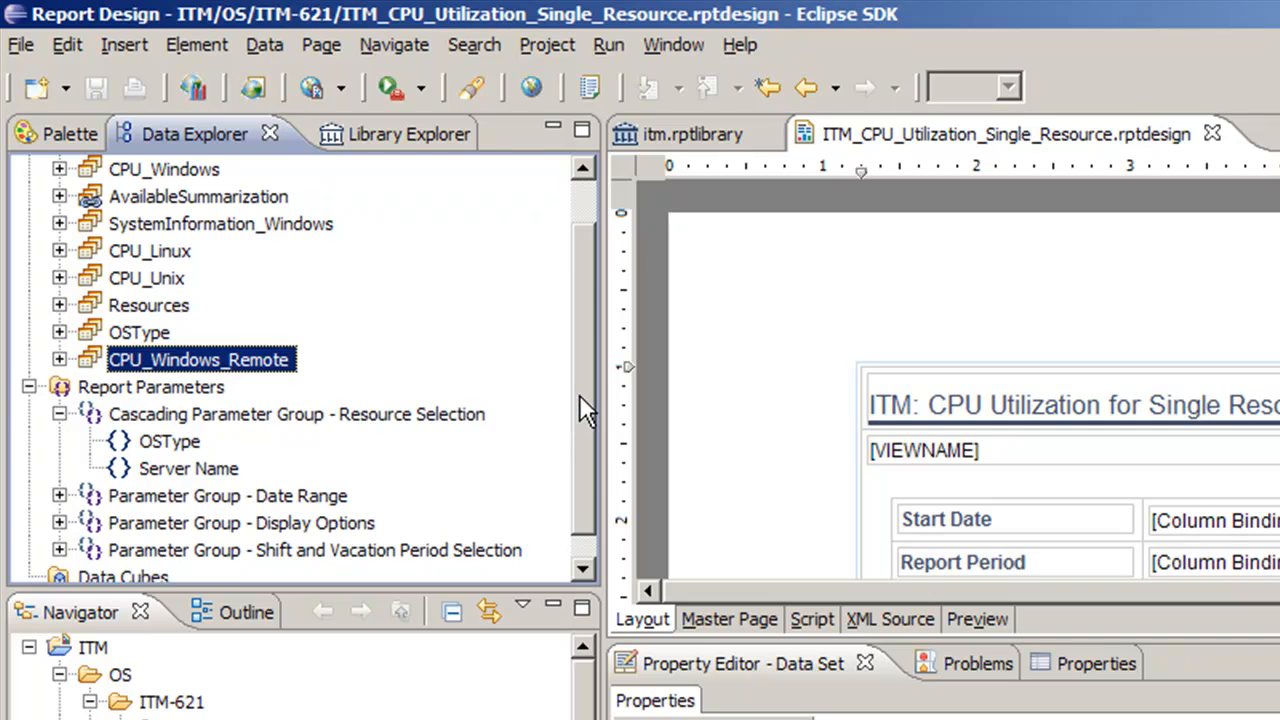
drag(579, 394, 573, 351)
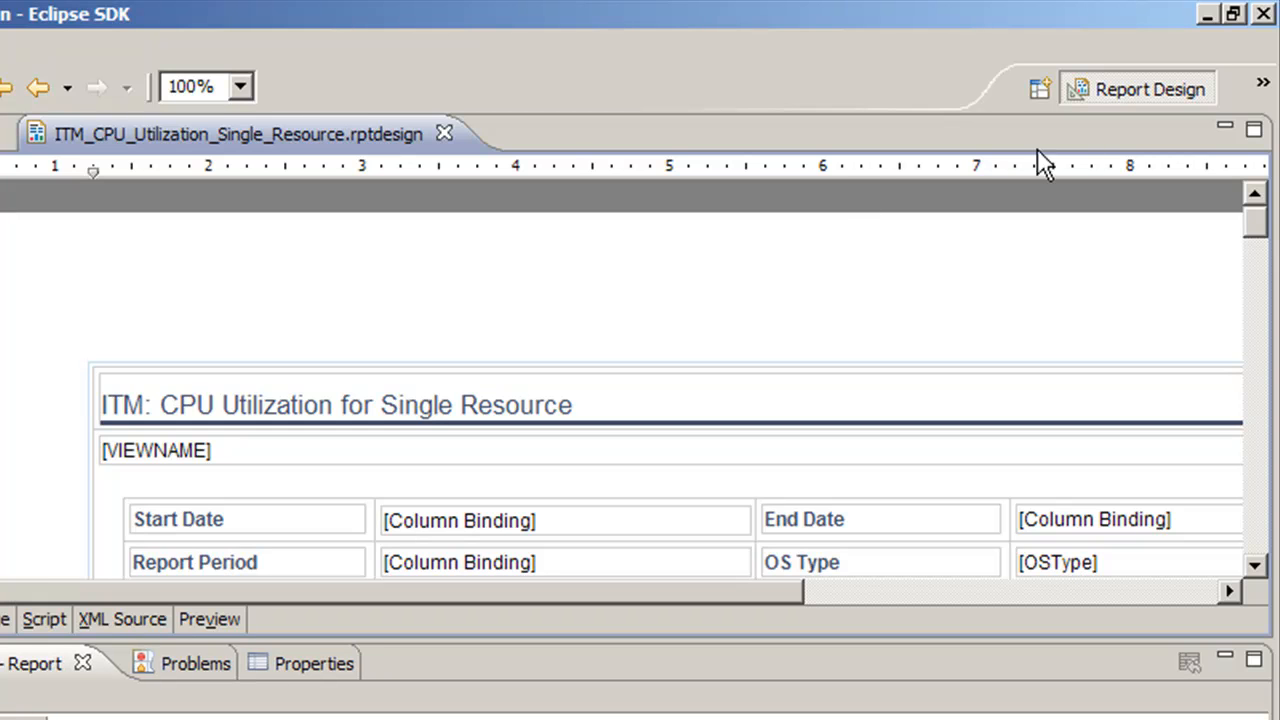
Maximize the report editor and open the data column binding of the OSType field in the report header.
click(1252, 129)
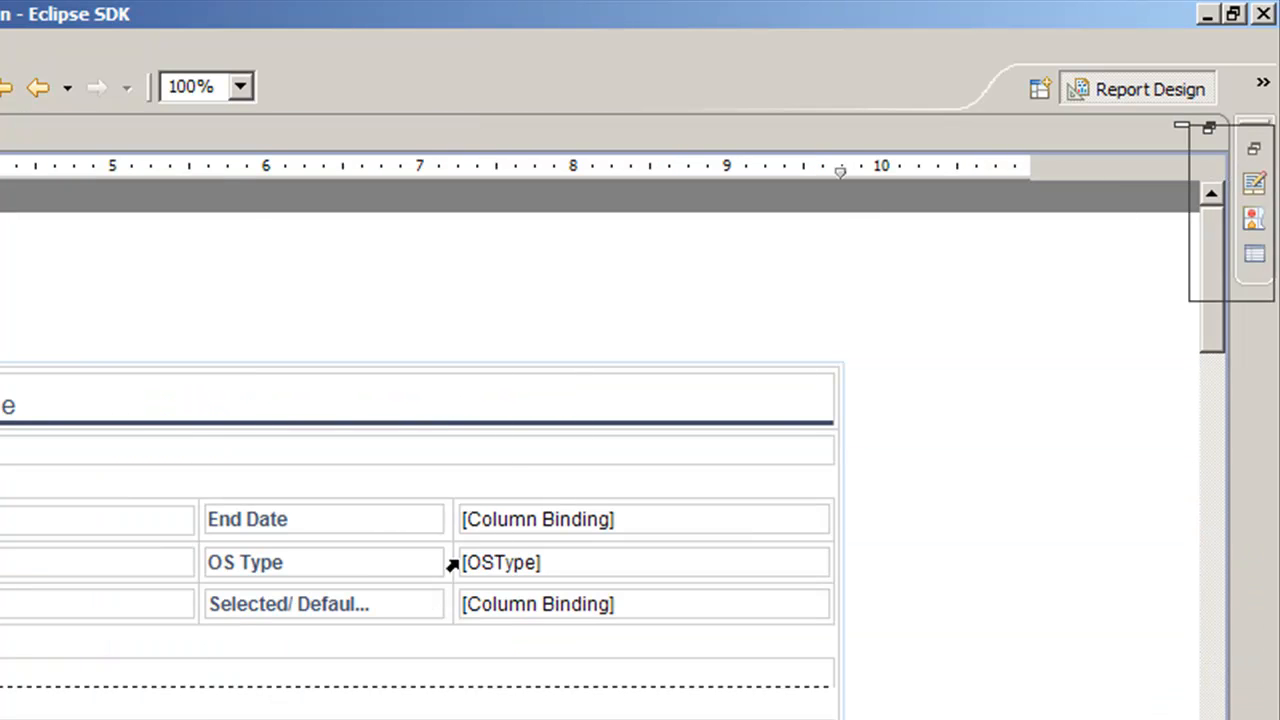
drag(1213, 322, 1211, 344)
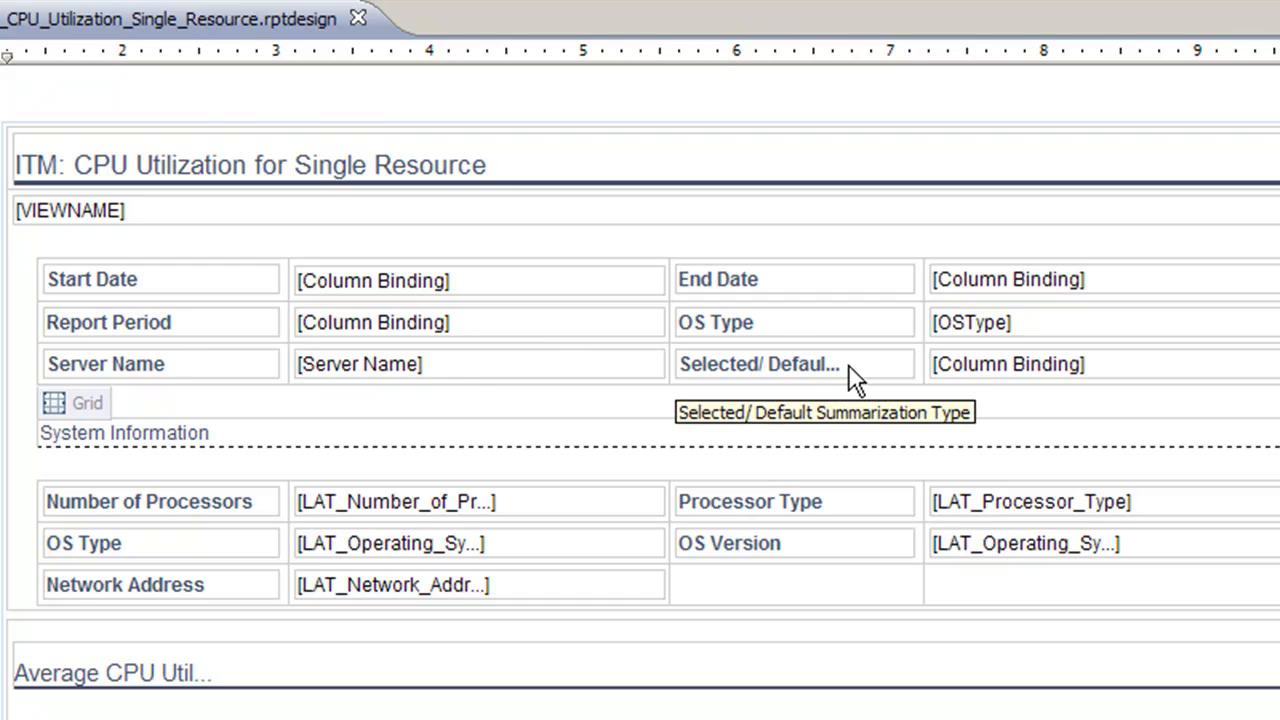
click(990, 337)
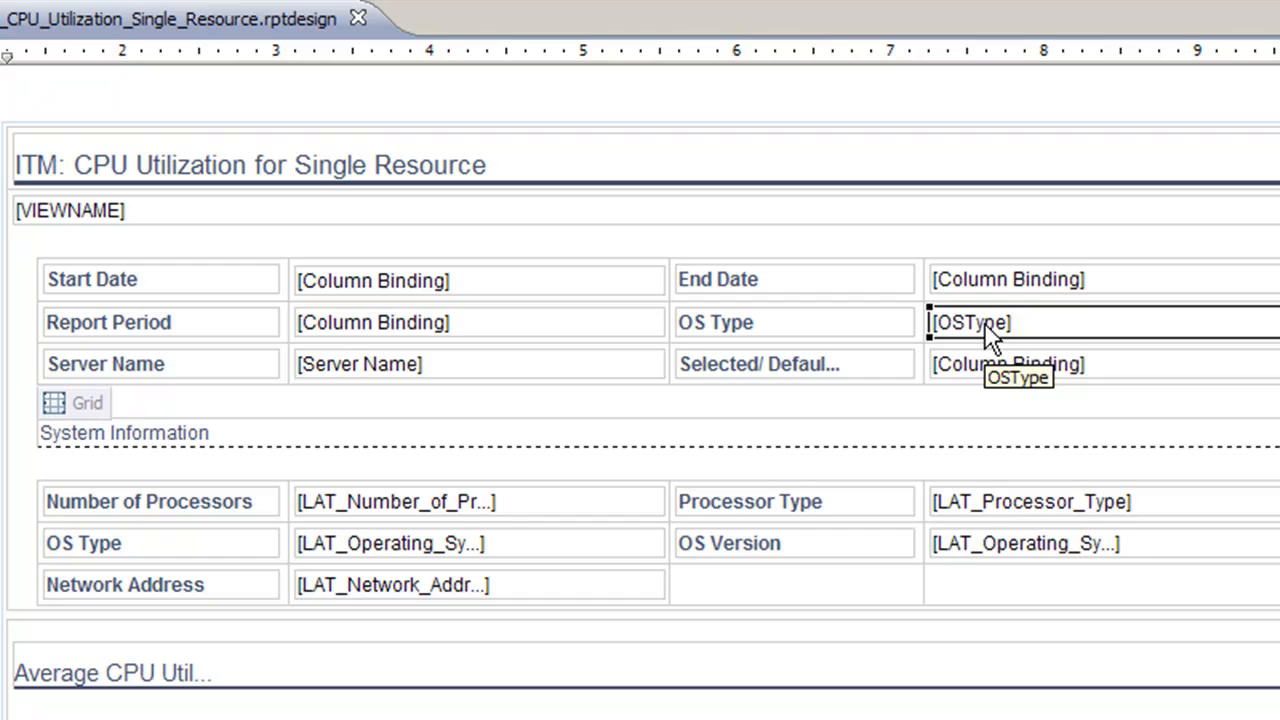
right_click(986, 326)
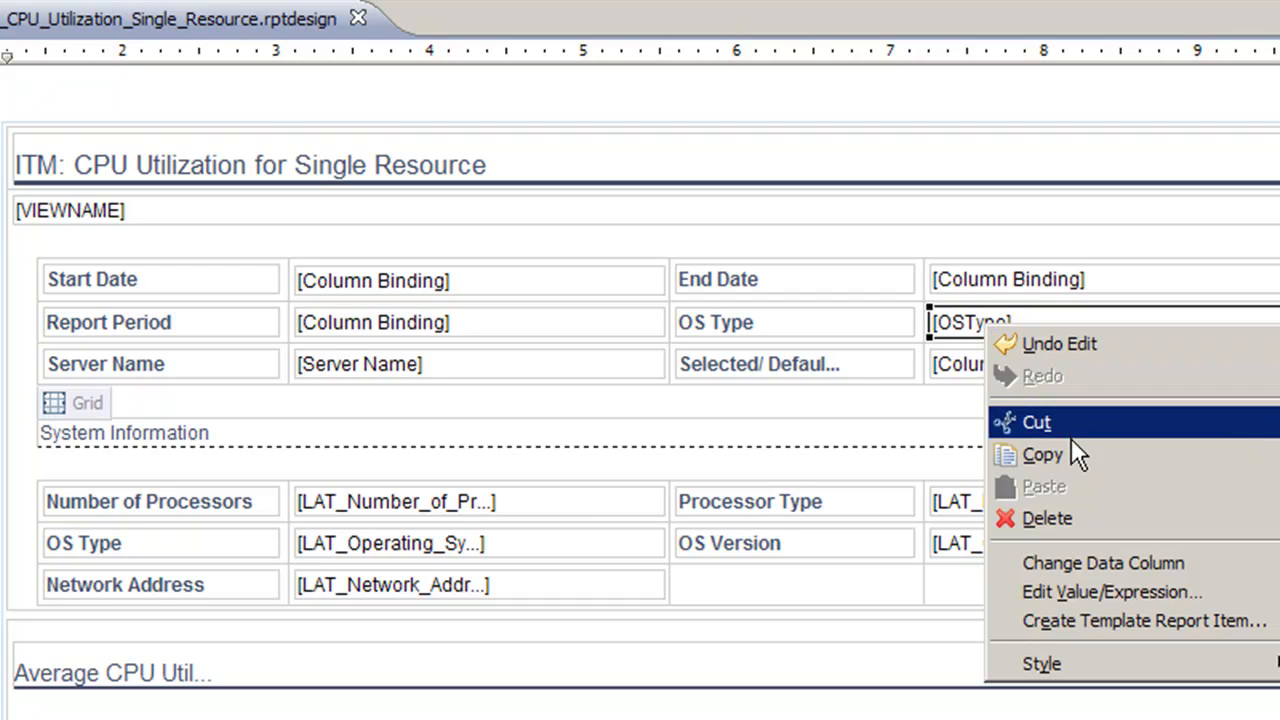
click(1114, 553)
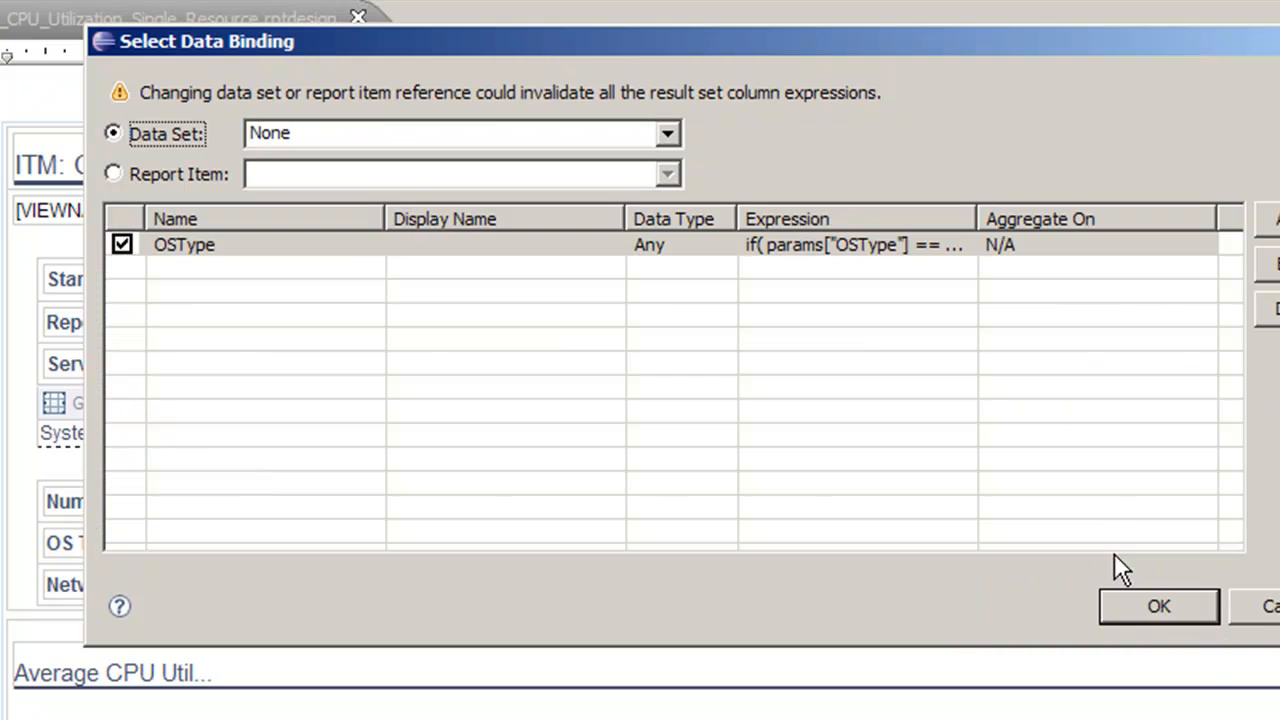
Examine which operating system types the OSType binding's expression handles, and leave the expression without saving changes.
click(338, 259)
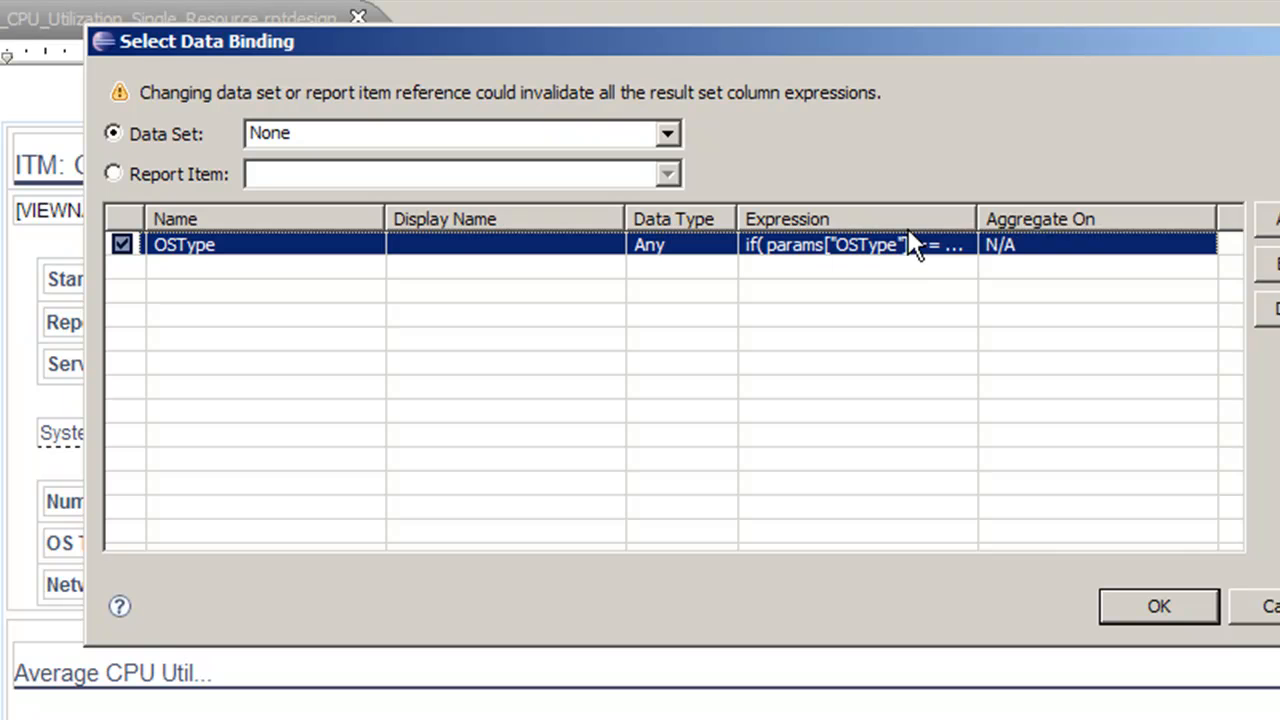
drag(977, 217, 1056, 216)
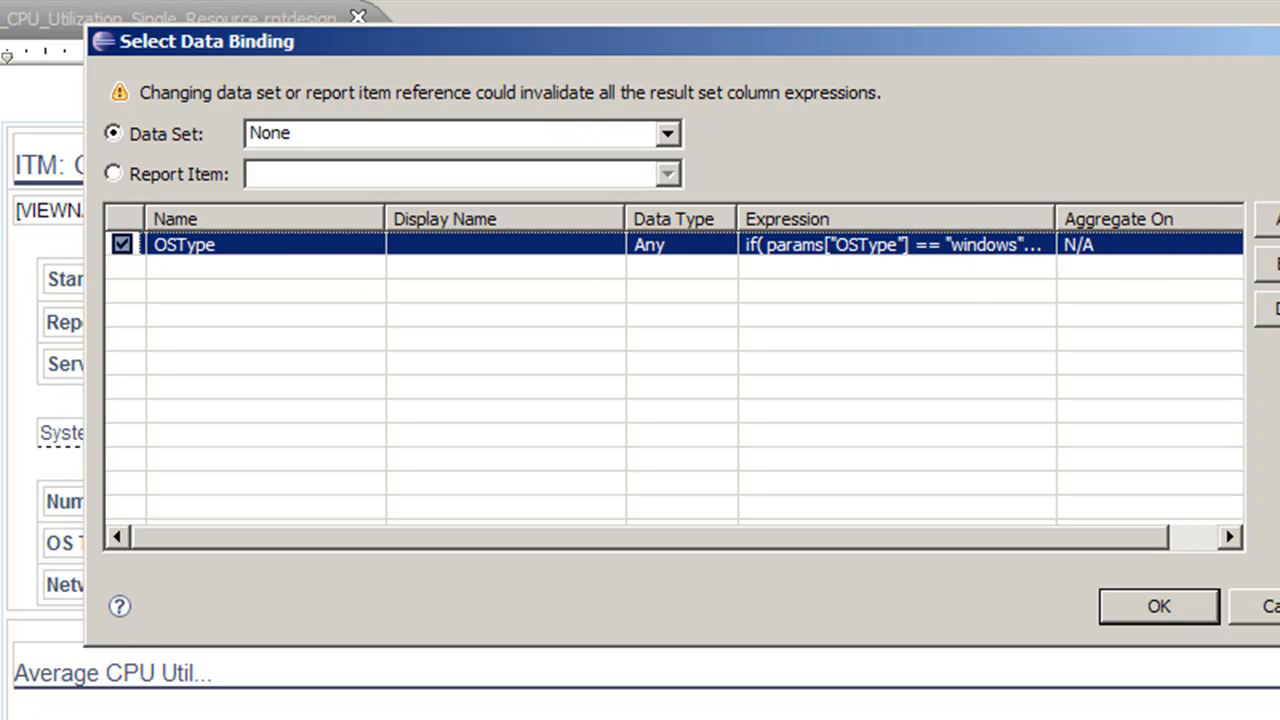
click(1262, 264)
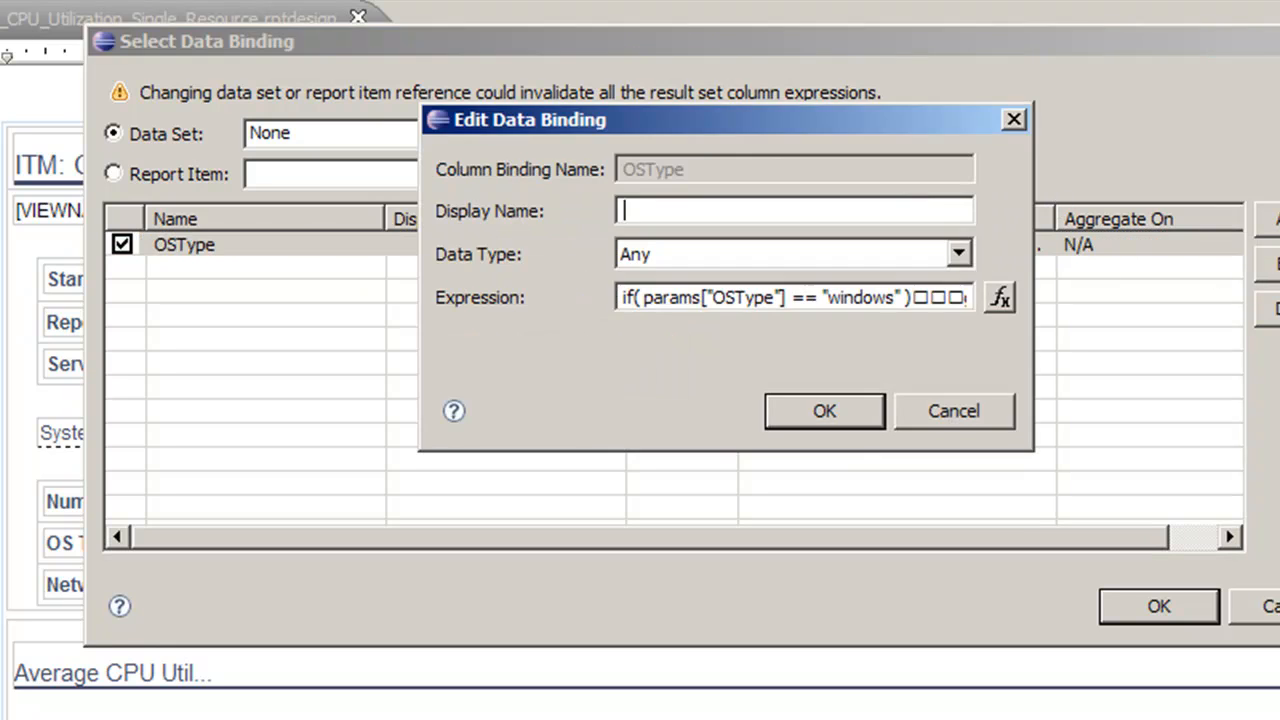
click(1003, 299)
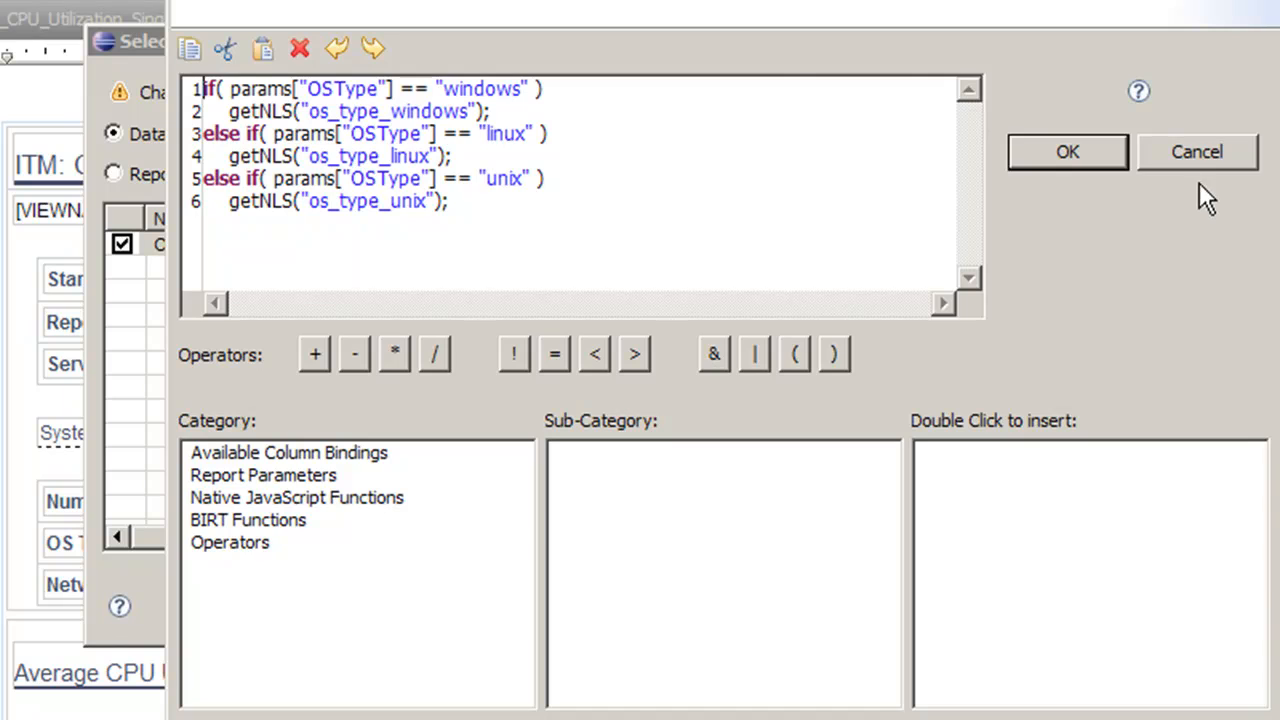
click(1208, 152)
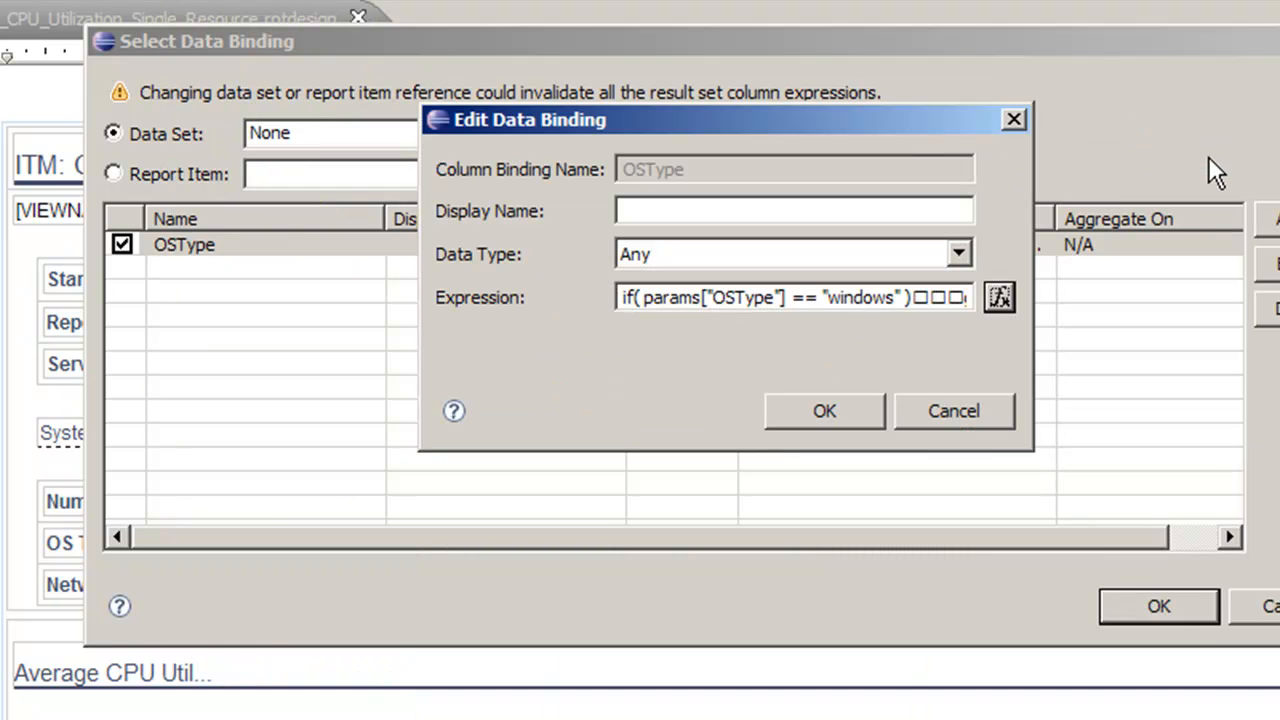
click(973, 415)
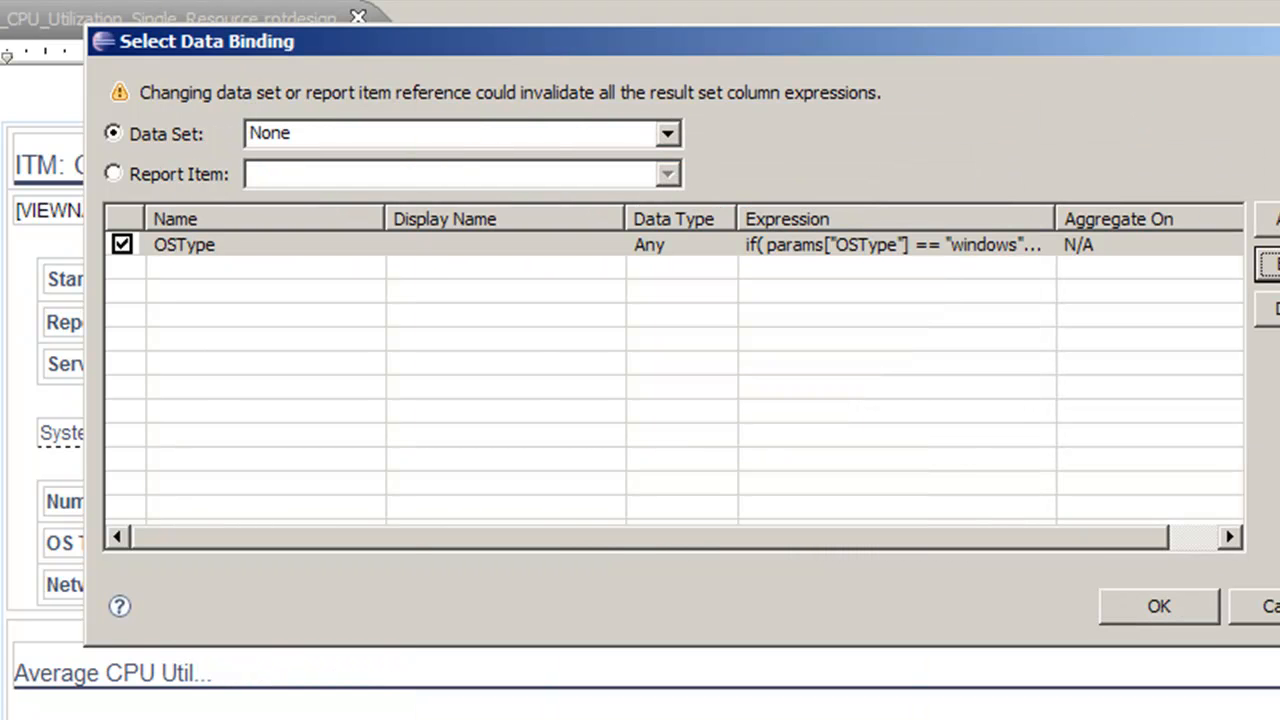
Leave the OSType data binding, open itm.properties from the ITM resources and find the os_type_windows entry.
click(1270, 606)
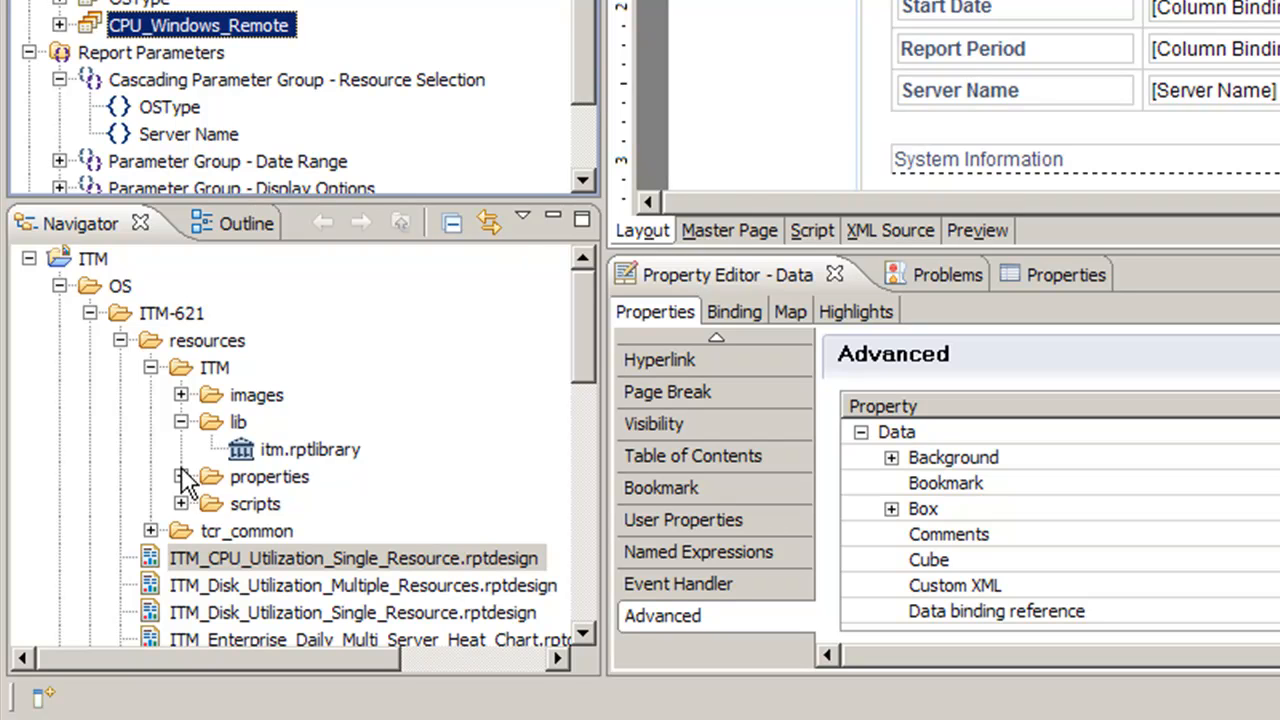
click(181, 477)
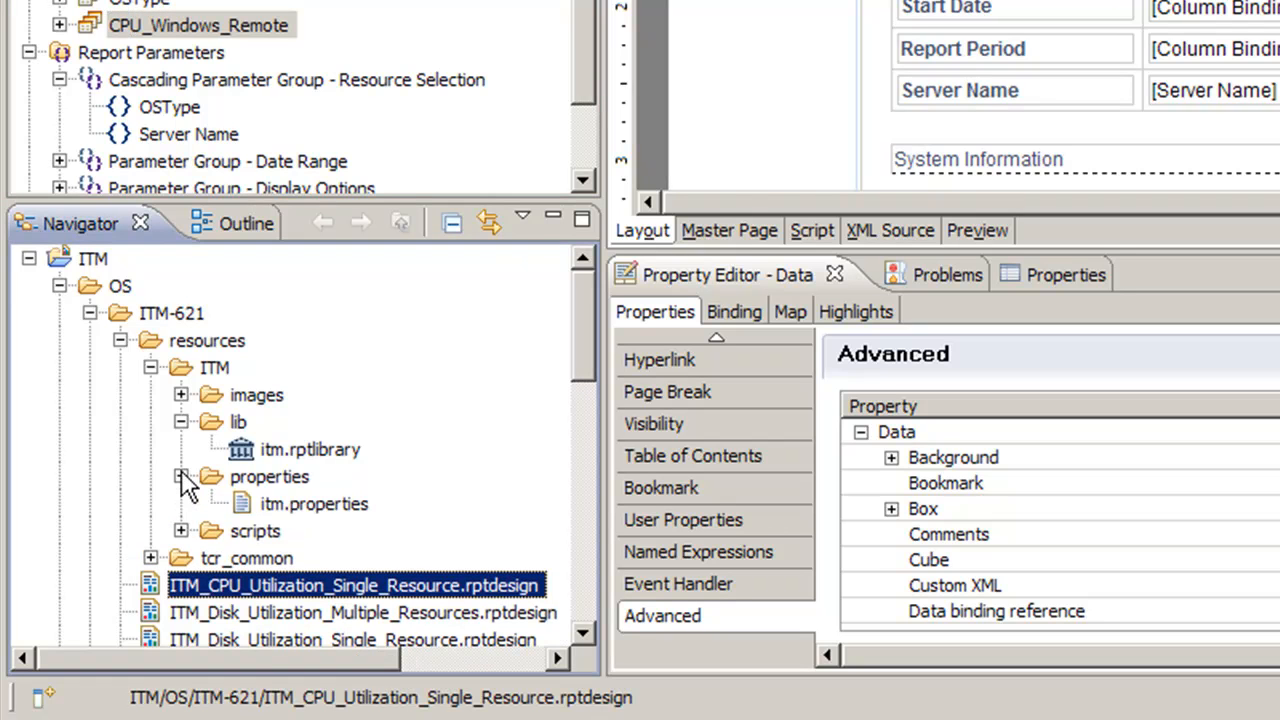
double_click(303, 505)
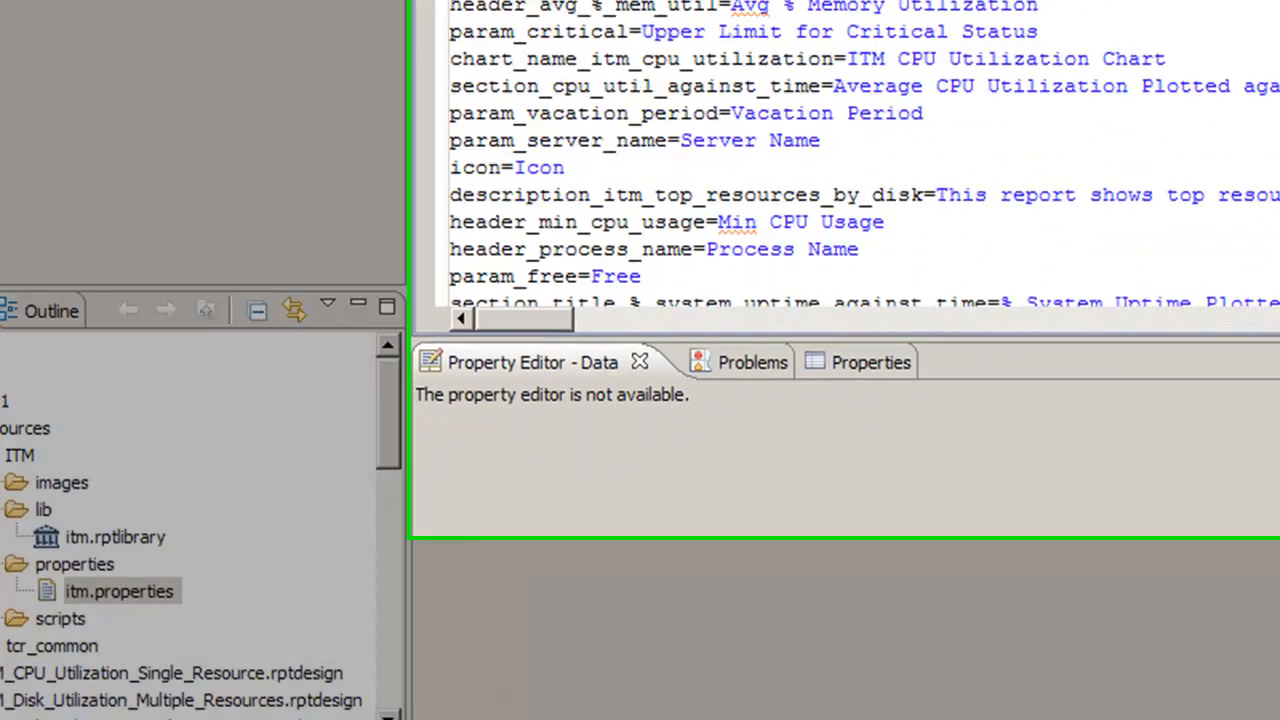
key(ctrl+f)
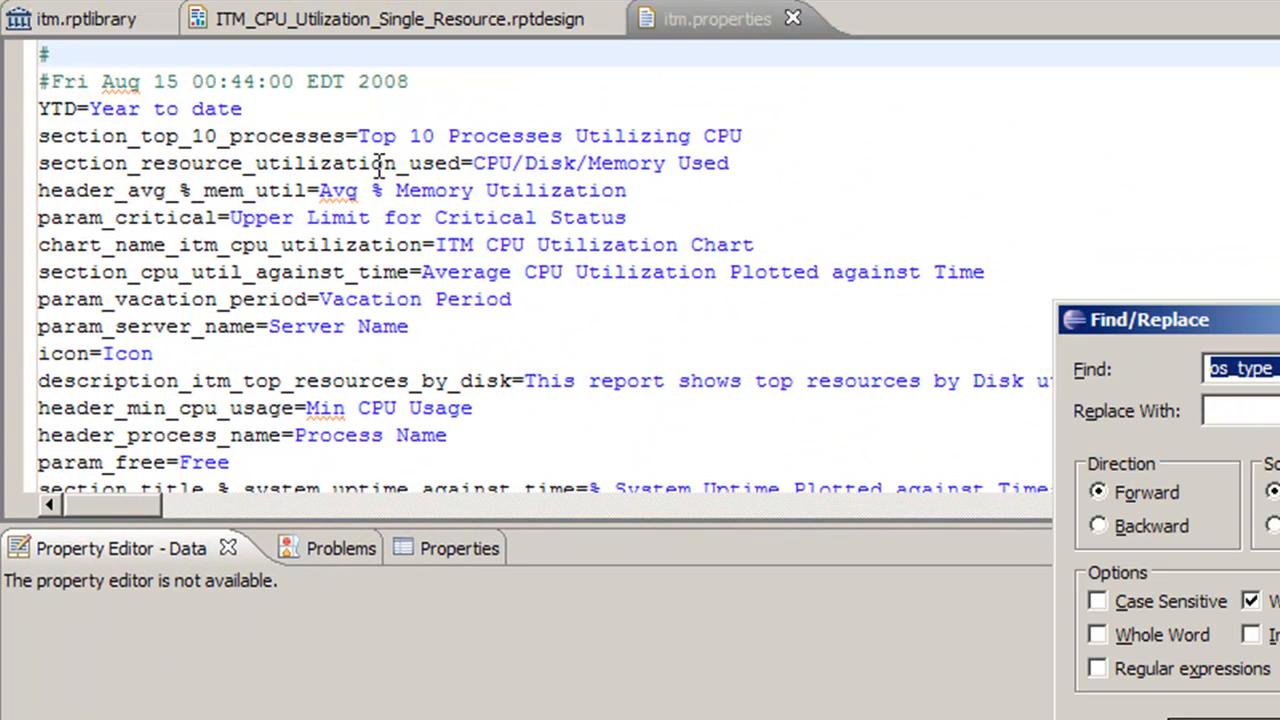
key(Return)
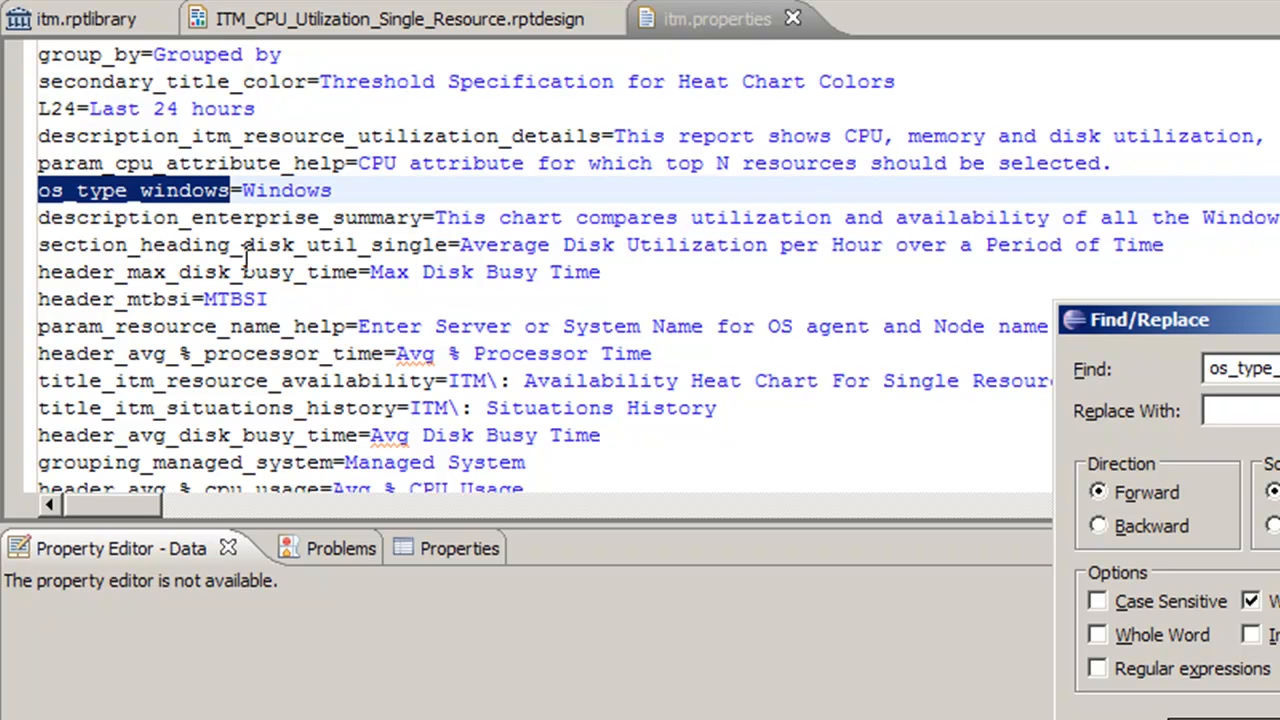
key(Escape)
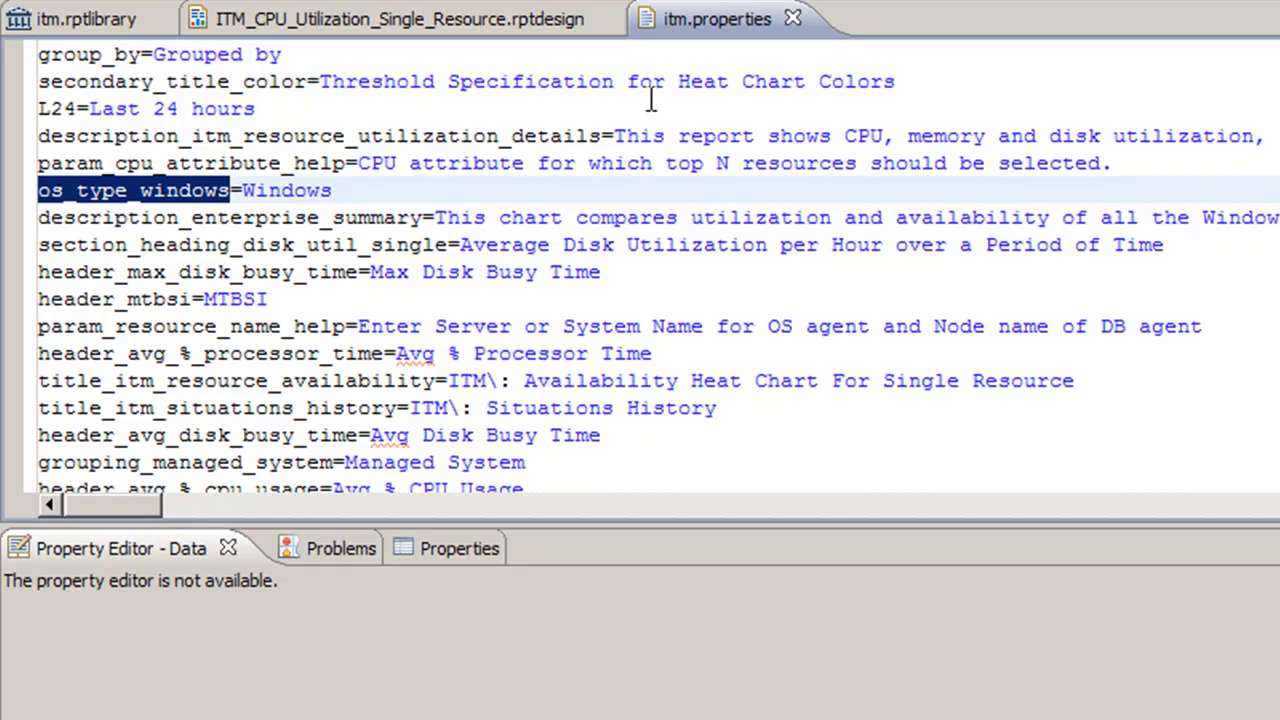
Return to the ITM_CPU_Utilization_Single_Resource report design and open the header's Server Name data binding for editing.
click(424, 28)
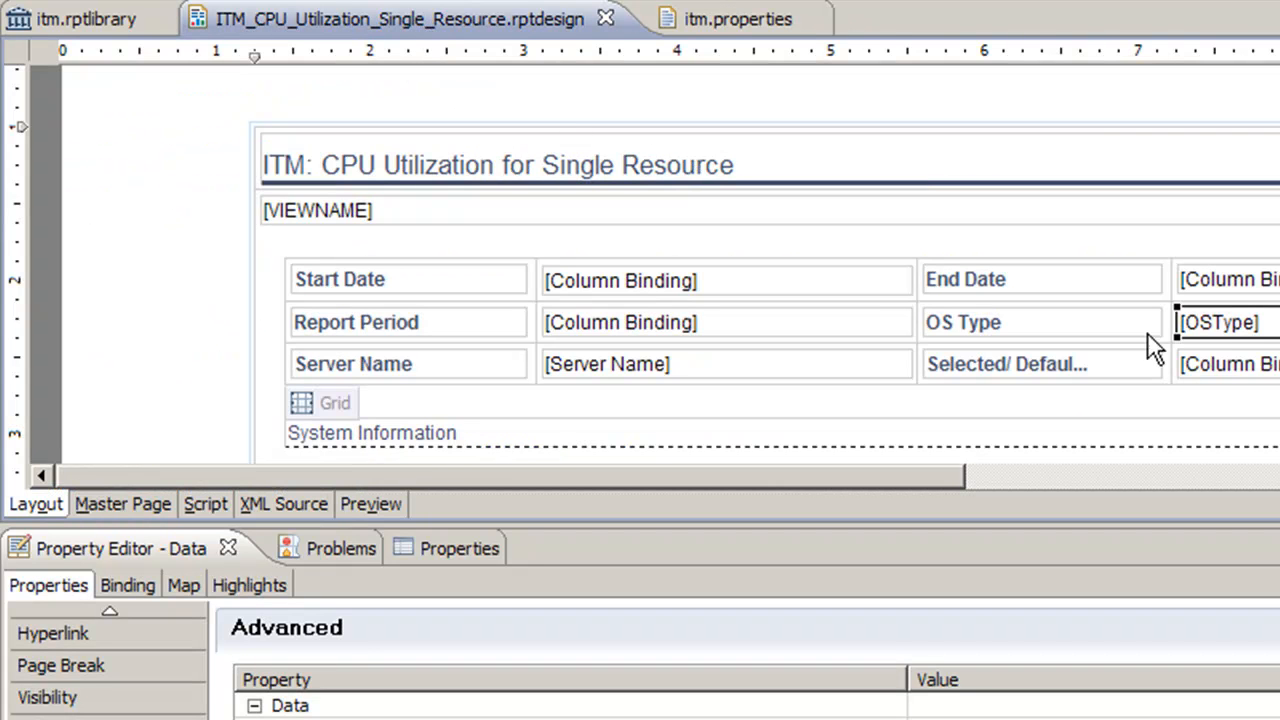
click(655, 378)
right_click(653, 367)
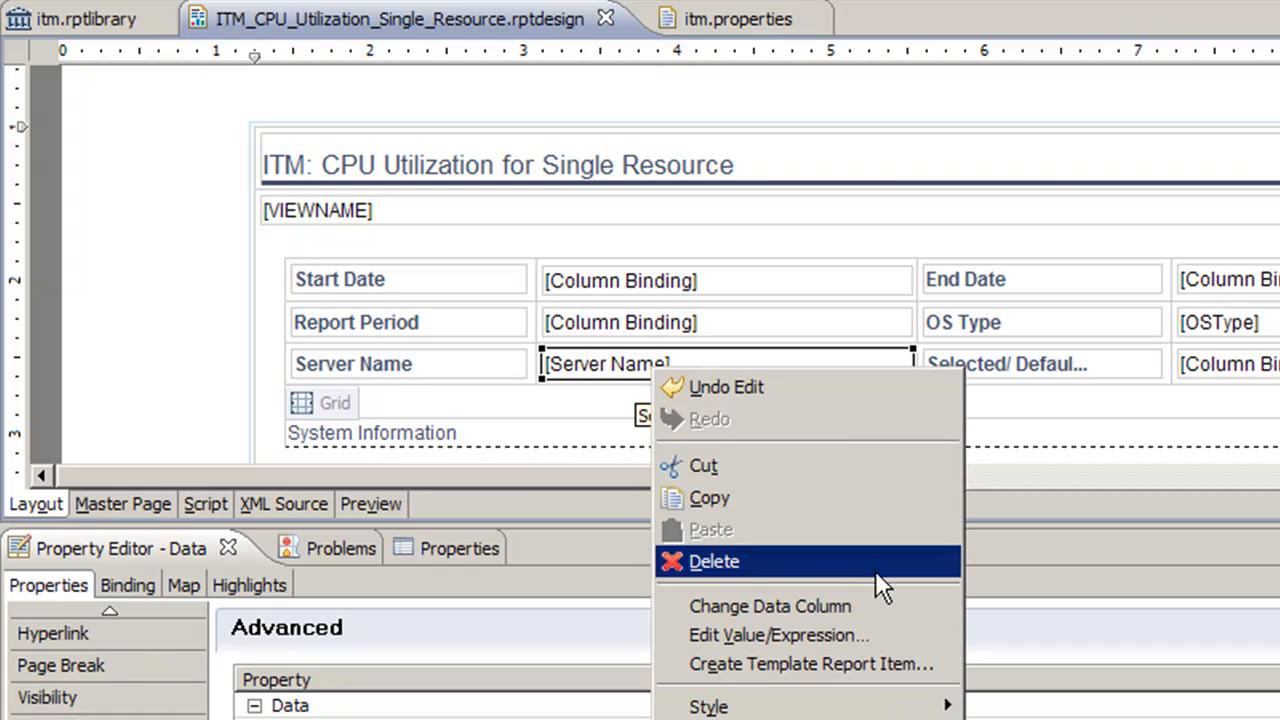
click(872, 597)
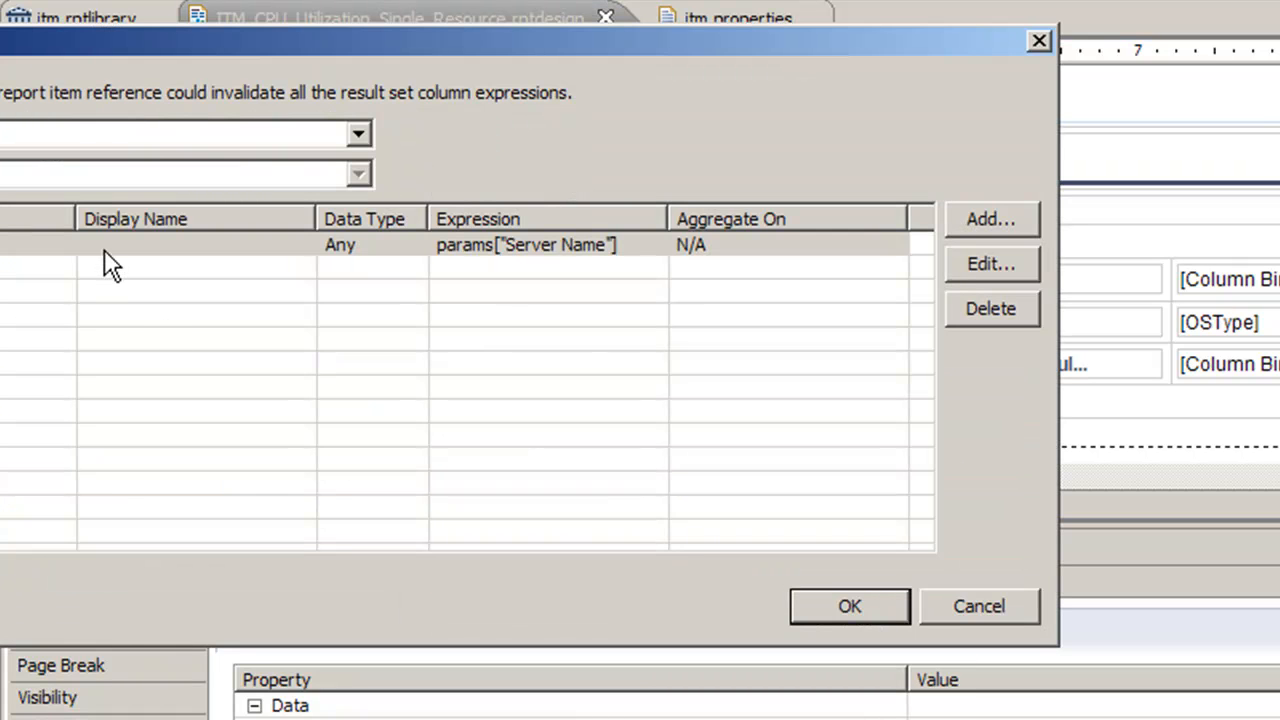
click(760, 249)
click(990, 264)
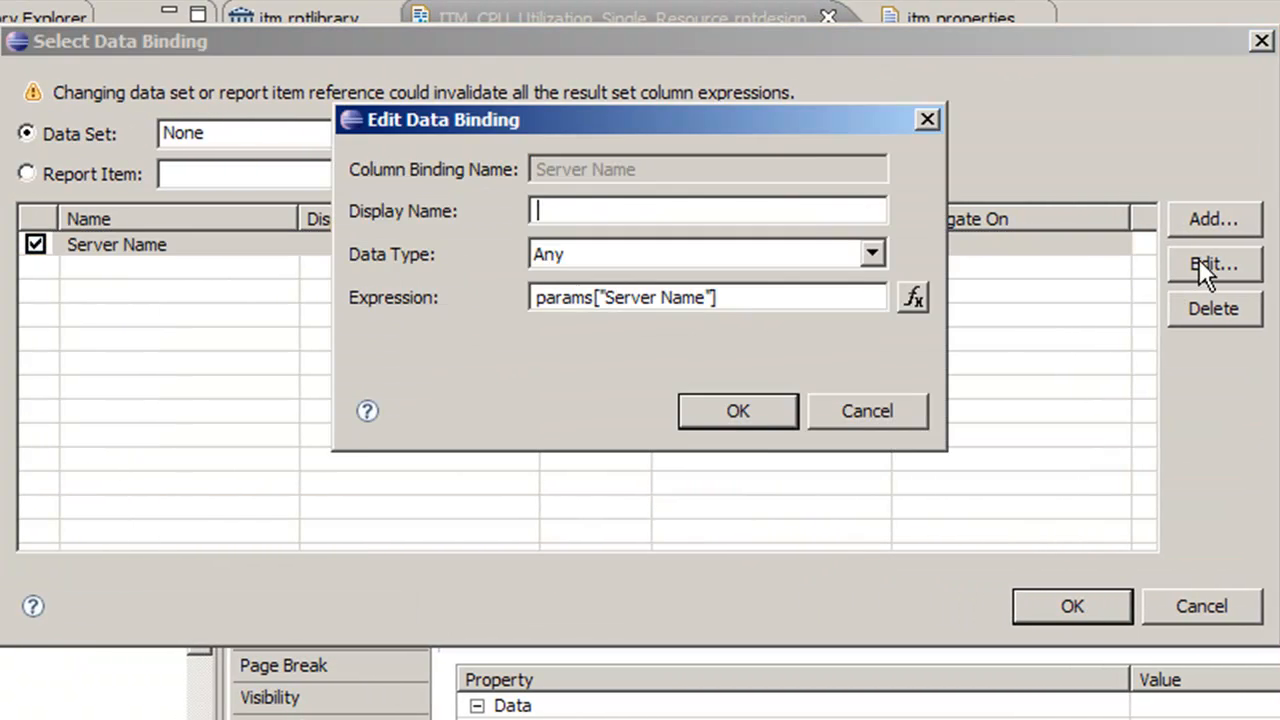
Try to append .label to the params["Server Name"] expression, and leave the data binding without saving changes.
click(791, 297)
text(.label)
key(BackSpace)
key(BackSpace)
key(BackSpace)
key(BackSpace)
key(BackSpace)
key(BackSpace)
click(914, 297)
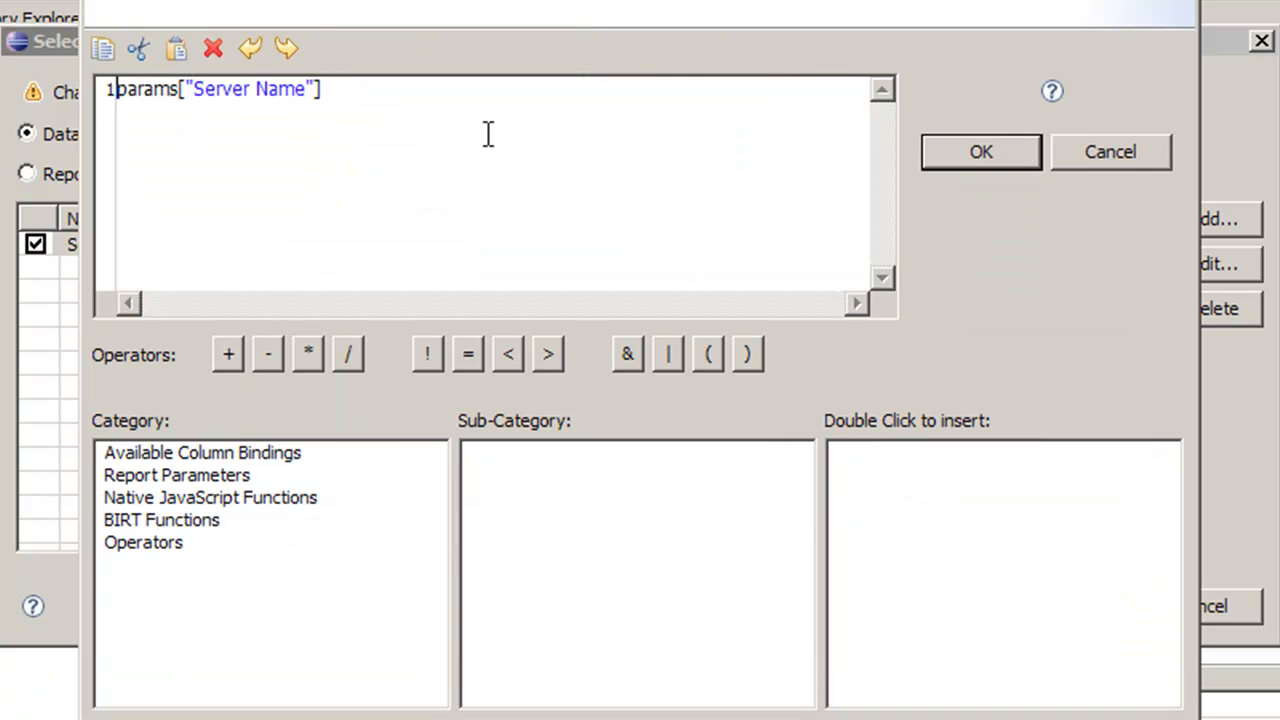
text(.)
click(1138, 153)
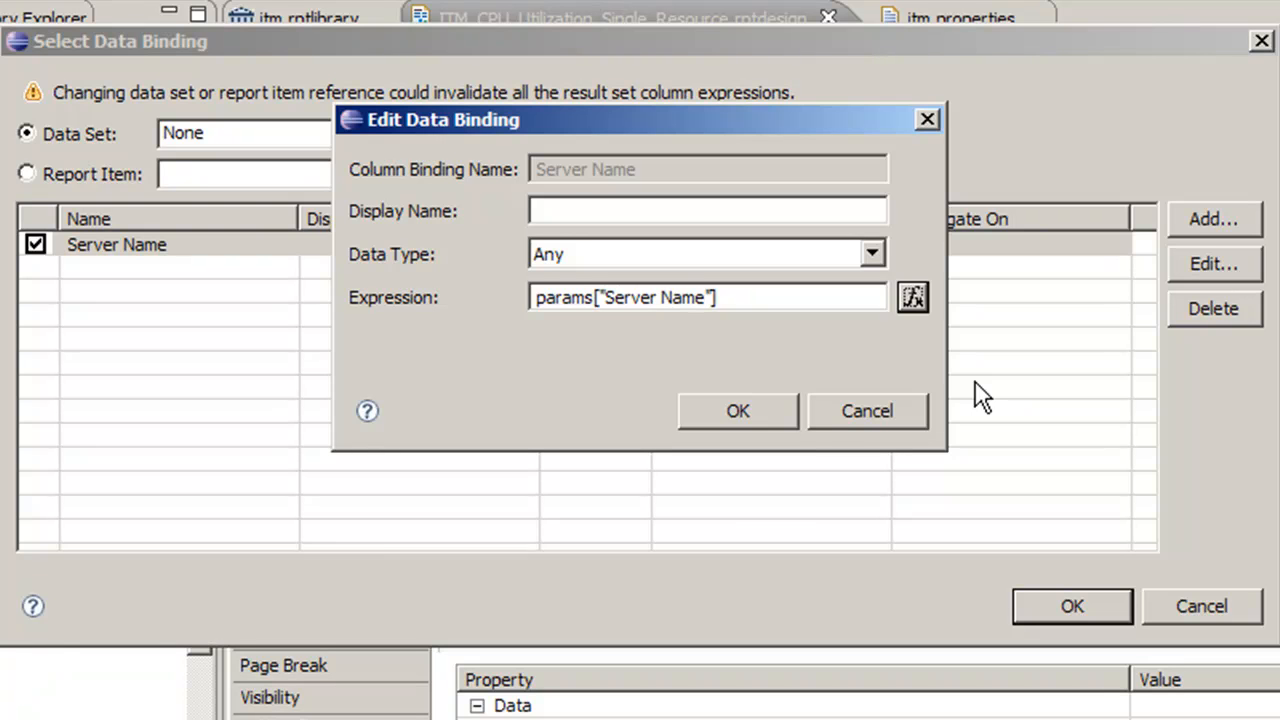
click(845, 420)
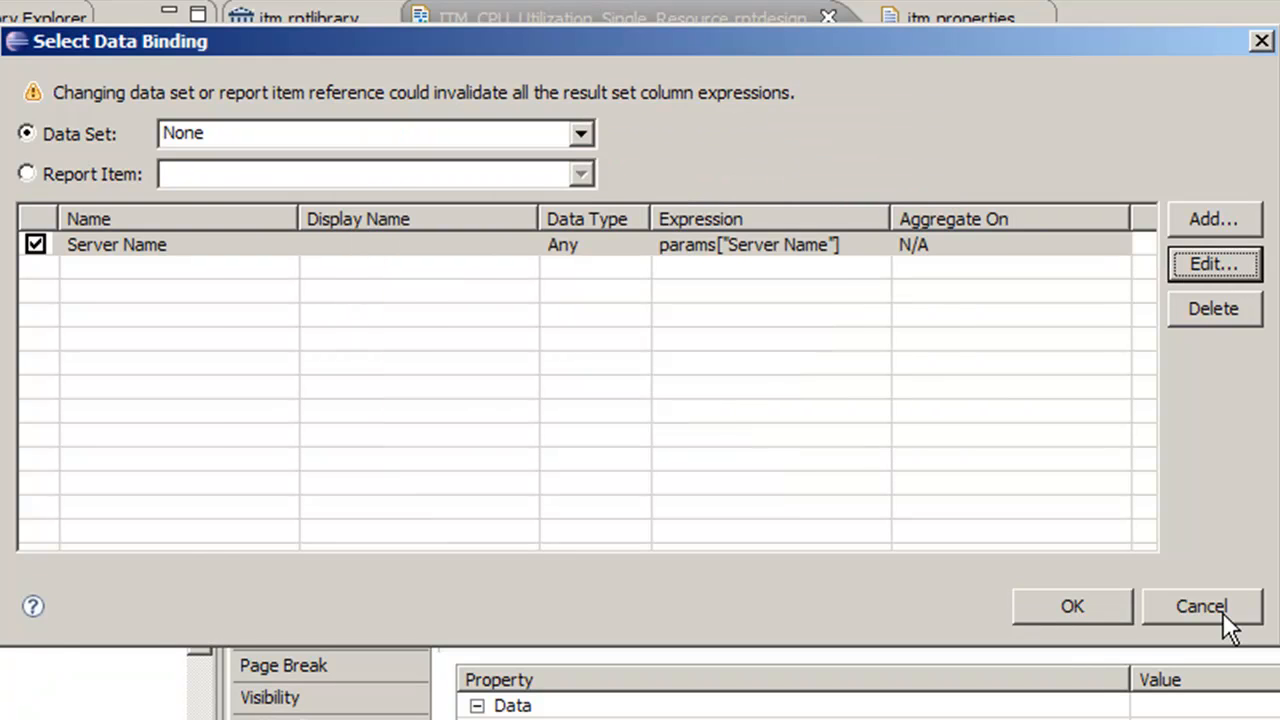
click(1222, 611)
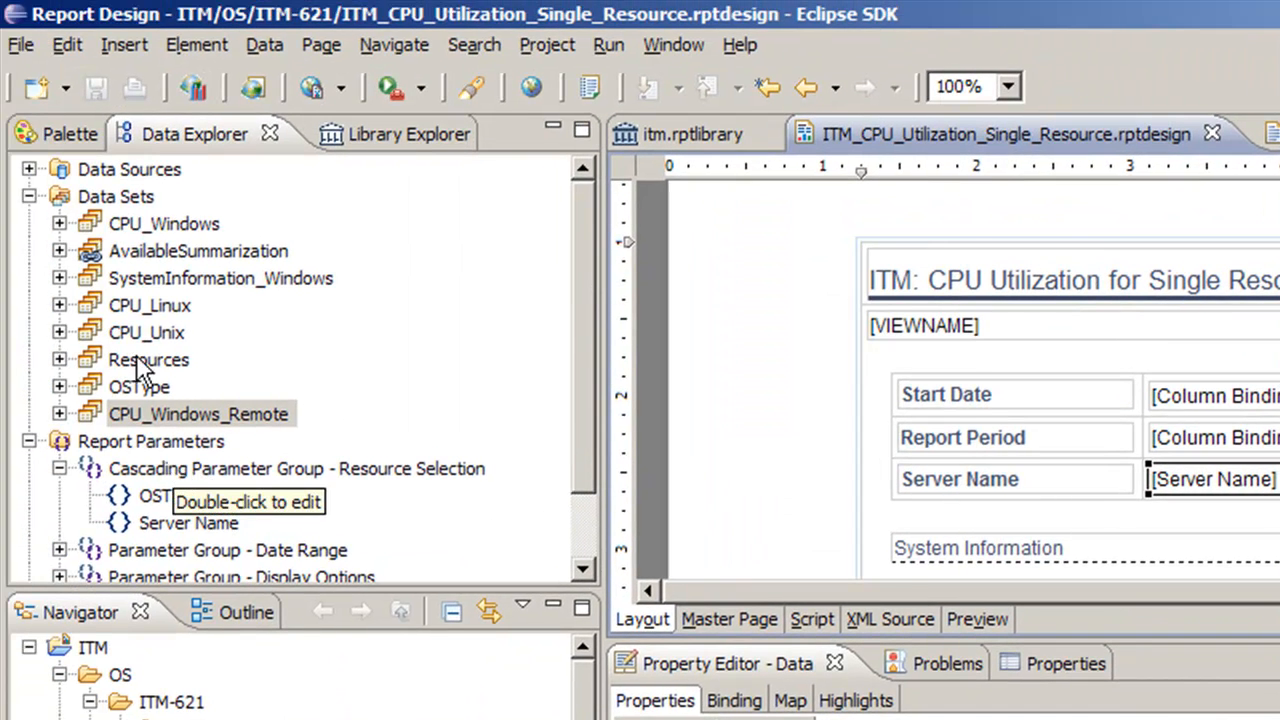
Examine the columns of the Resources data set and preview its results.
click(143, 364)
click(60, 360)
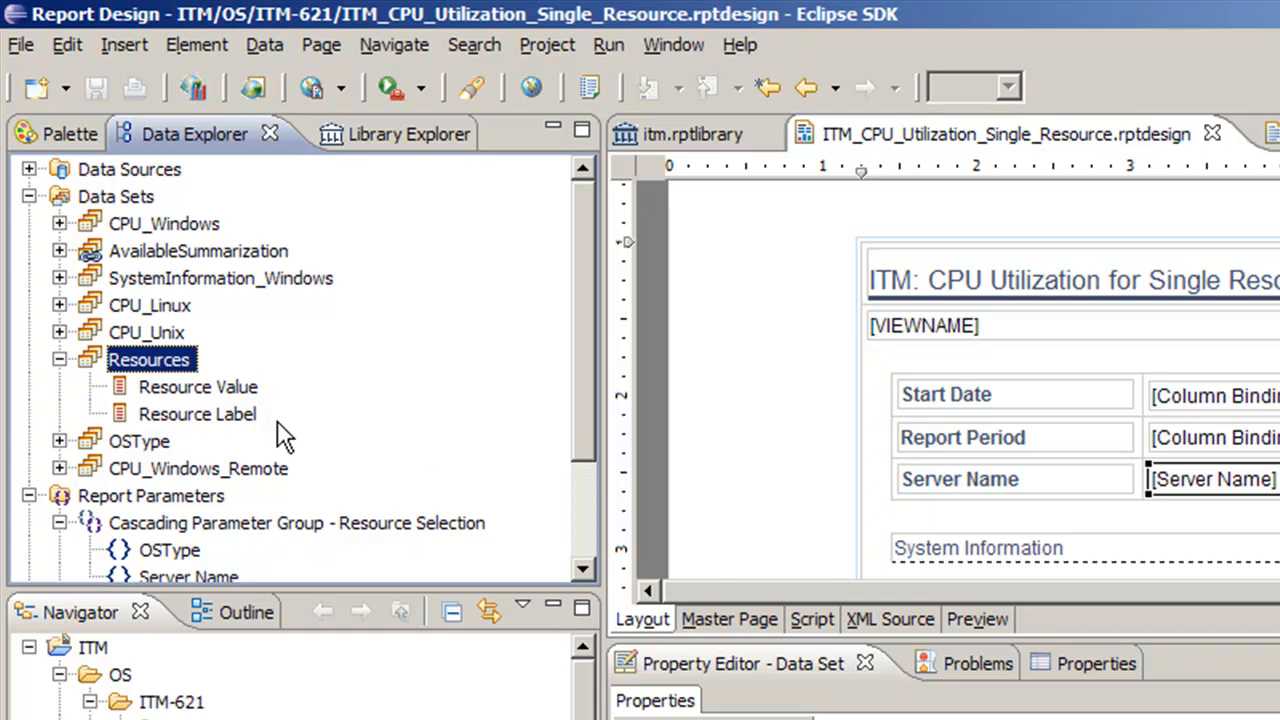
drag(579, 421, 579, 471)
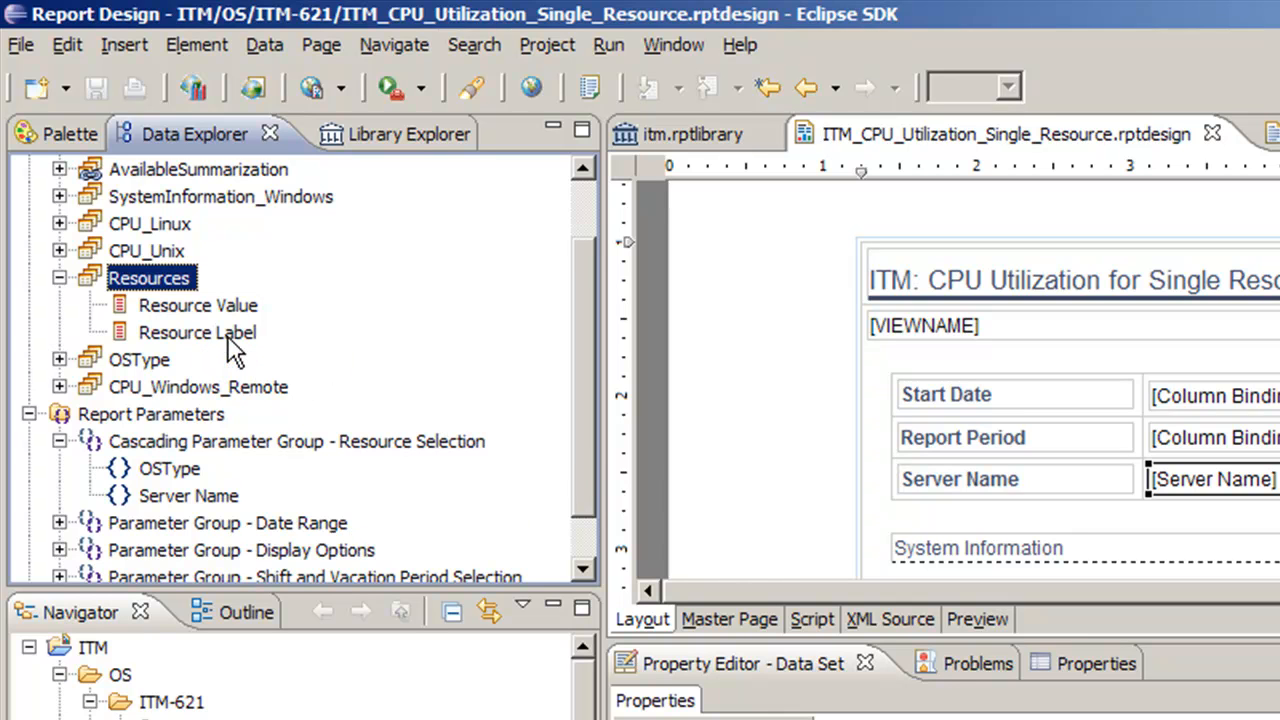
double_click(112, 280)
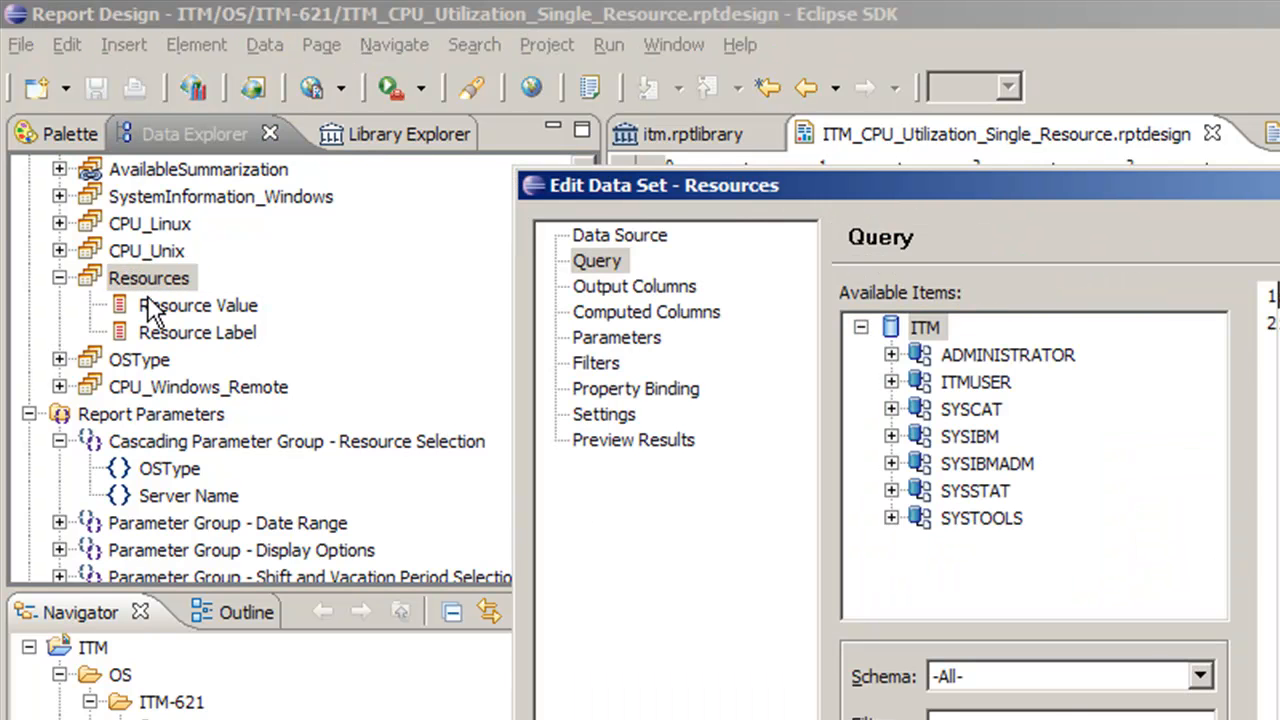
click(614, 446)
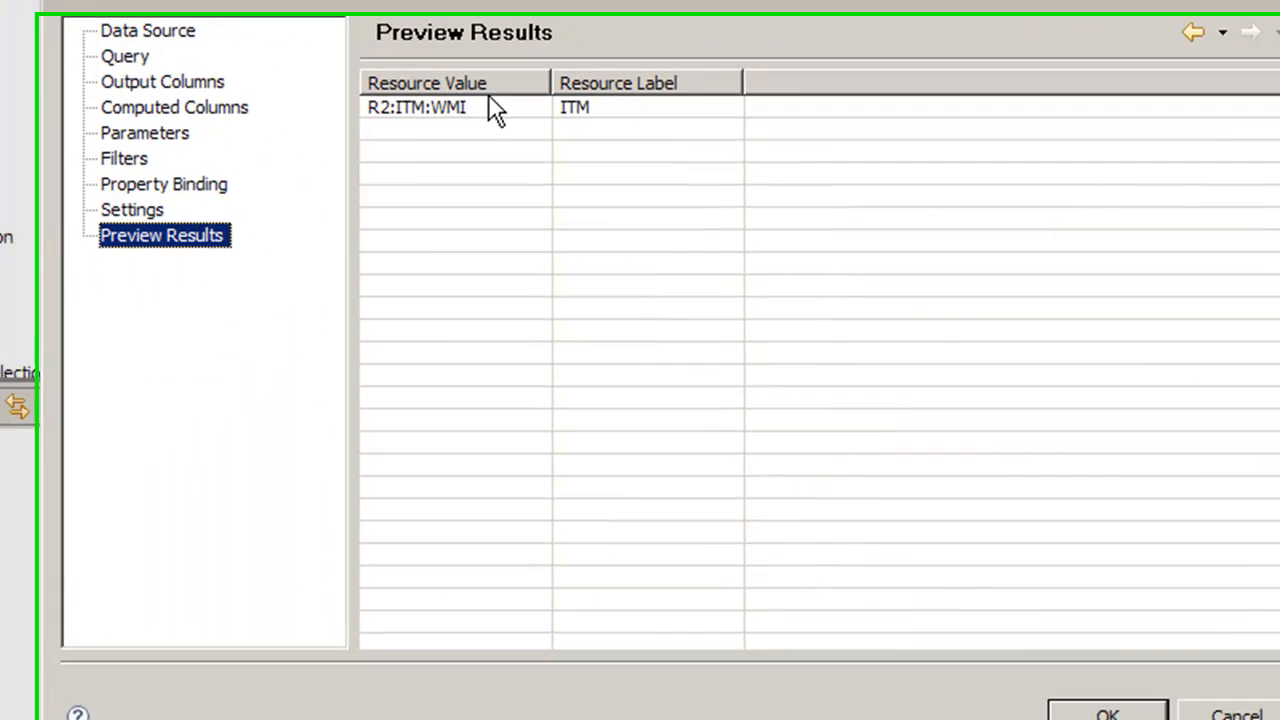